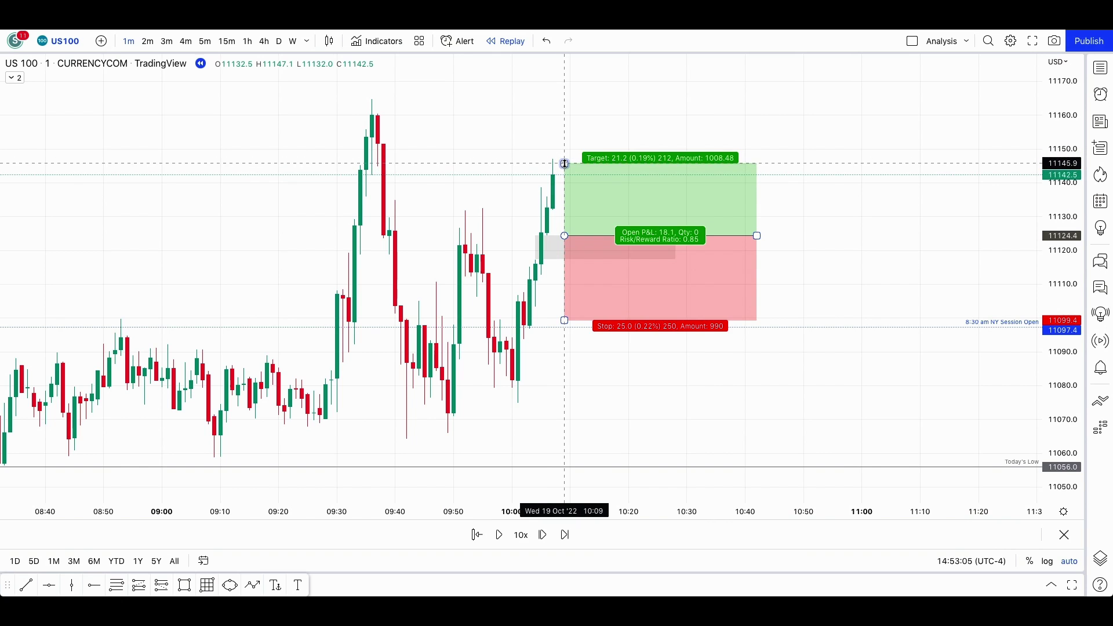
Raise the long position's profit target above the 09:36 high towards the swing high just after 07:00
{"action": "scroll", "coordinate": [562, 101], "scroll_direction": "down", "scroll_amount": 5}
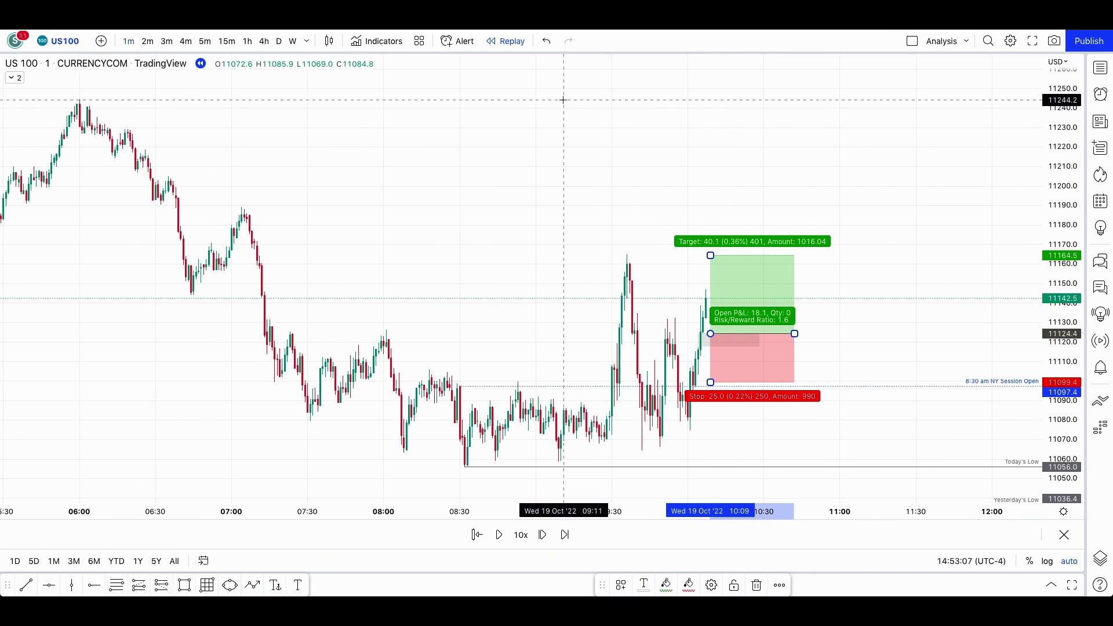
{"action": "left_click_drag", "start_coordinate": [705, 256], "coordinate": [705, 195]}
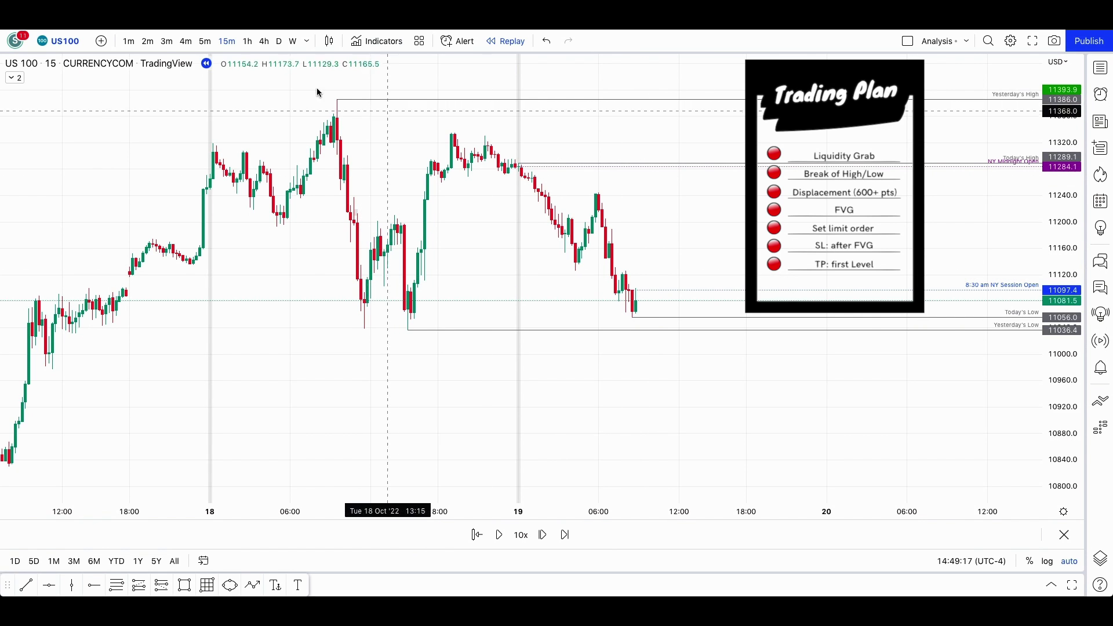
Switch the US100 replay chart to the 5-minute and finally the 1-minute timeframe, focused on the latest candles
{"action": "scroll", "coordinate": [556, 208], "scroll_direction": "up", "scroll_amount": 3}
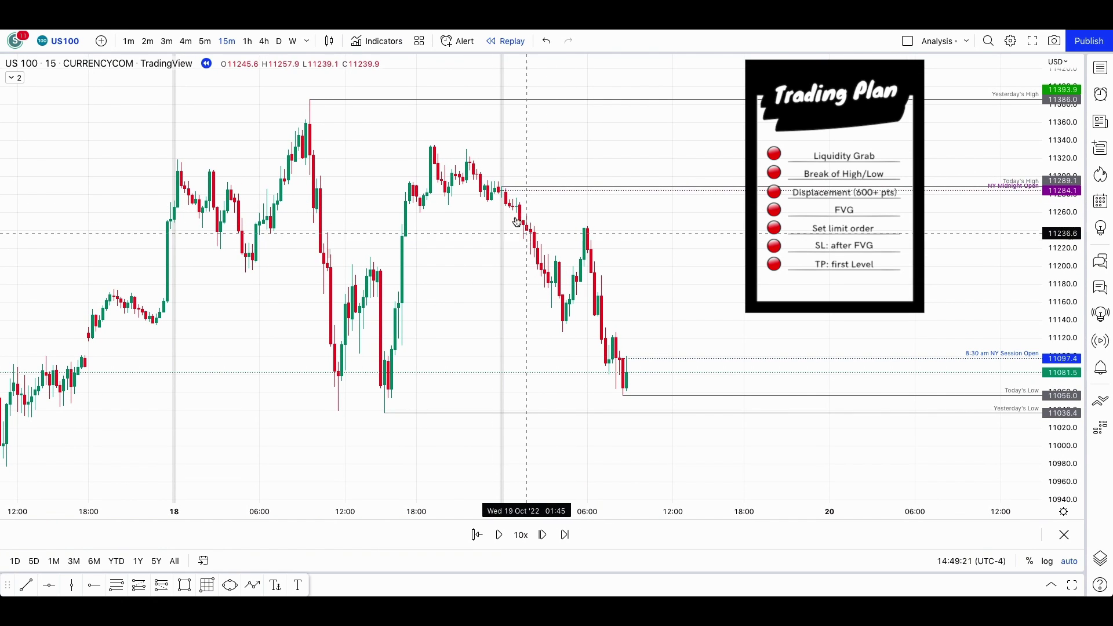
{"action": "left_click", "coordinate": [206, 42]}
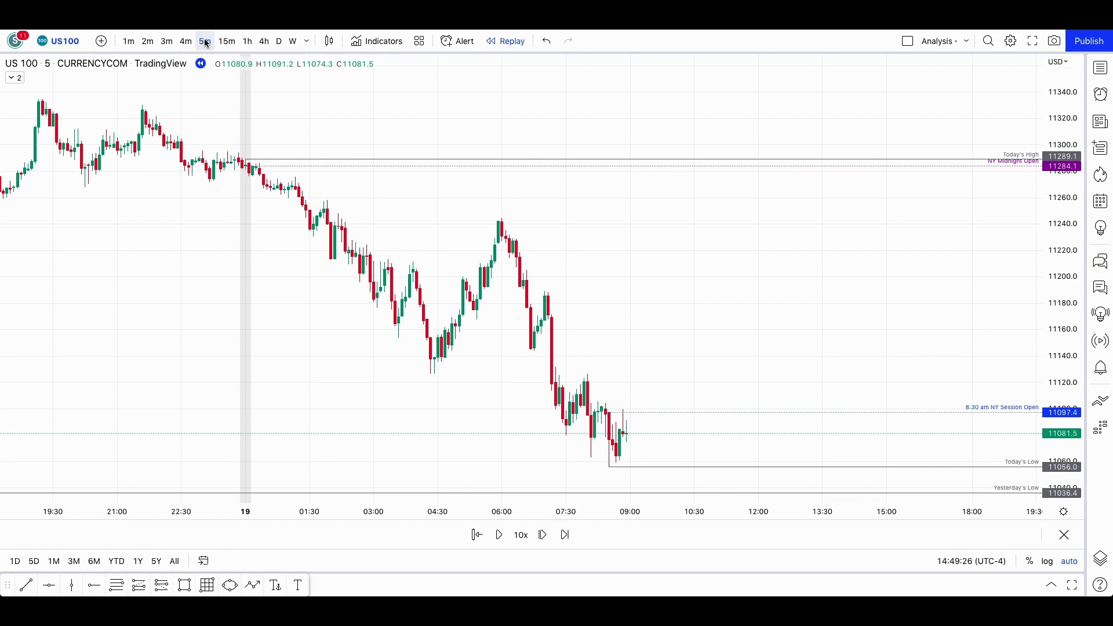
{"action": "left_click", "coordinate": [530, 304]}
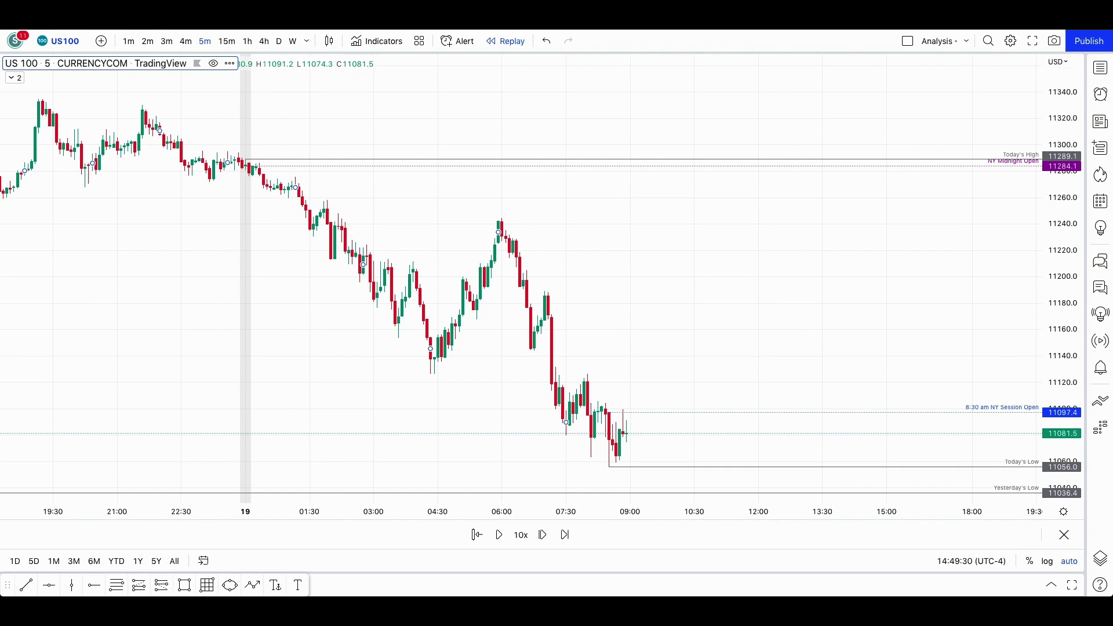
{"action": "left_click", "coordinate": [146, 40]}
{"action": "left_click", "coordinate": [128, 42]}
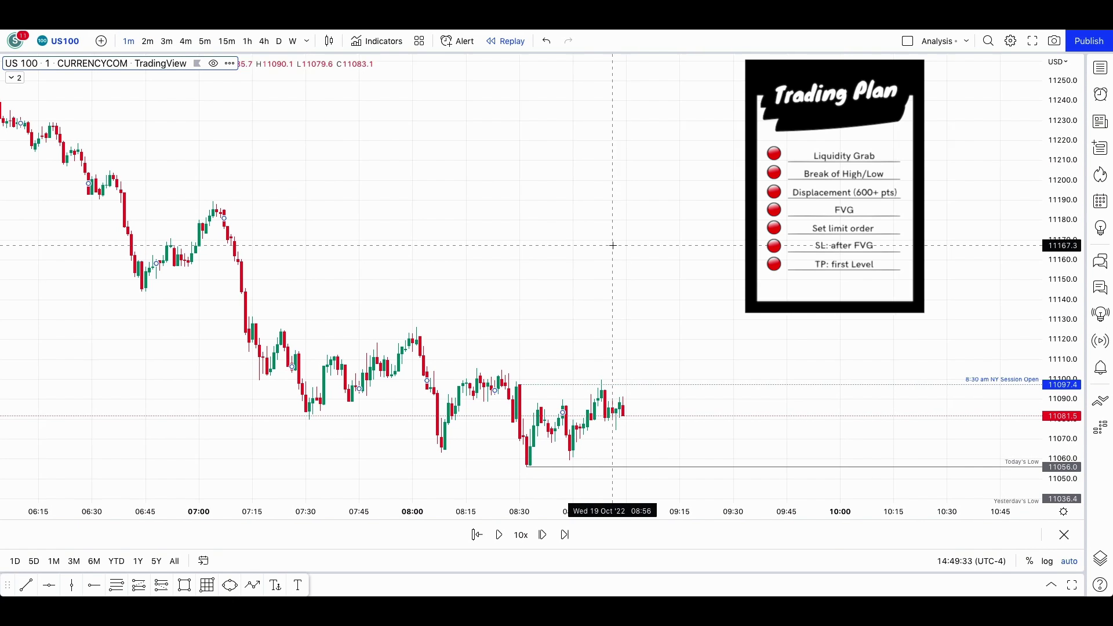
{"action": "scroll", "coordinate": [612, 245], "scroll_direction": "up", "scroll_amount": 4}
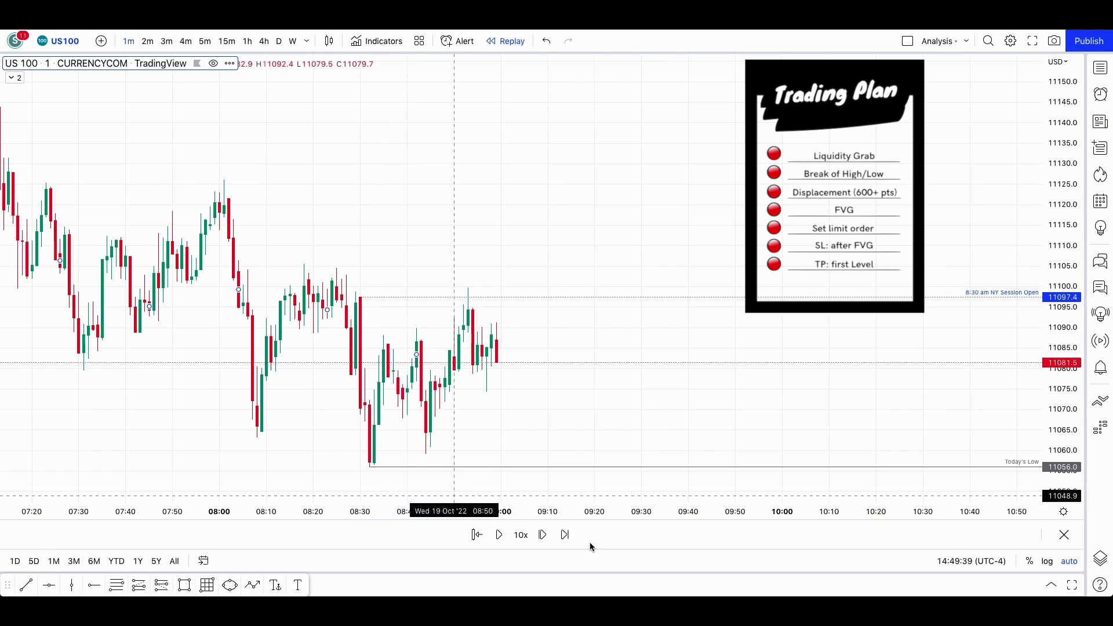
Advance the 1-minute US100 replay candle by candle to 09:55
{"action": "left_click", "coordinate": [543, 534]}
{"action": "left_click", "coordinate": [543, 534]}
{"action": "left_click", "coordinate": [543, 534]}
{"action": "left_click", "coordinate": [543, 534]}
{"action": "left_click", "coordinate": [542, 535]}
{"action": "left_click", "coordinate": [542, 534]}
{"action": "left_click", "coordinate": [542, 534]}
{"action": "left_click", "coordinate": [543, 534]}
{"action": "left_click", "coordinate": [542, 535]}
{"action": "left_click", "coordinate": [542, 534]}
{"action": "left_click", "coordinate": [543, 534]}
{"action": "left_click", "coordinate": [543, 534]}
{"action": "left_click", "coordinate": [543, 534]}
{"action": "left_click", "coordinate": [542, 534]}
{"action": "left_click", "coordinate": [543, 535]}
{"action": "left_click", "coordinate": [542, 534]}
{"action": "left_click", "coordinate": [542, 535]}
{"action": "left_click", "coordinate": [542, 534]}
{"action": "left_click", "coordinate": [542, 535]}
{"action": "left_click", "coordinate": [542, 534]}
{"action": "left_click", "coordinate": [543, 535]}
{"action": "left_click", "coordinate": [543, 534]}
{"action": "left_click", "coordinate": [542, 534]}
{"action": "left_click", "coordinate": [542, 535]}
{"action": "left_click", "coordinate": [542, 534]}
{"action": "left_click", "coordinate": [543, 535]}
{"action": "left_click", "coordinate": [542, 535]}
{"action": "left_click", "coordinate": [542, 535]}
{"action": "left_click", "coordinate": [543, 534]}
{"action": "left_click", "coordinate": [542, 534]}
{"action": "left_click", "coordinate": [542, 534]}
{"action": "left_click", "coordinate": [543, 534]}
{"action": "left_click", "coordinate": [543, 534]}
{"action": "left_click", "coordinate": [542, 534]}
{"action": "left_click", "coordinate": [543, 534]}
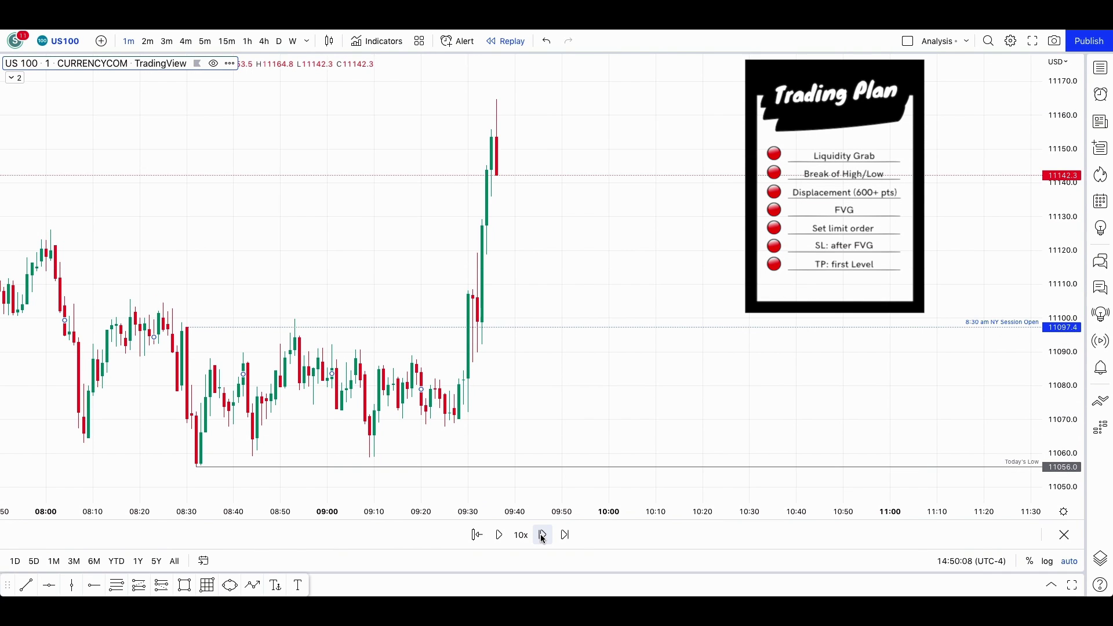
{"action": "left_click", "coordinate": [542, 534]}
{"action": "left_click", "coordinate": [542, 535]}
{"action": "left_click", "coordinate": [542, 535]}
{"action": "left_click", "coordinate": [542, 537]}
{"action": "left_click", "coordinate": [543, 537]}
{"action": "left_click", "coordinate": [543, 538]}
{"action": "left_click", "coordinate": [542, 537]}
{"action": "left_click", "coordinate": [543, 534]}
{"action": "left_click", "coordinate": [543, 535]}
{"action": "left_click", "coordinate": [543, 534]}
{"action": "left_click", "coordinate": [543, 534]}
{"action": "left_click", "coordinate": [543, 534]}
{"action": "left_click", "coordinate": [542, 534]}
{"action": "left_click", "coordinate": [542, 535]}
{"action": "left_click", "coordinate": [542, 534]}
{"action": "left_click", "coordinate": [543, 534]}
{"action": "left_click", "coordinate": [543, 535]}
{"action": "left_click", "coordinate": [542, 534]}
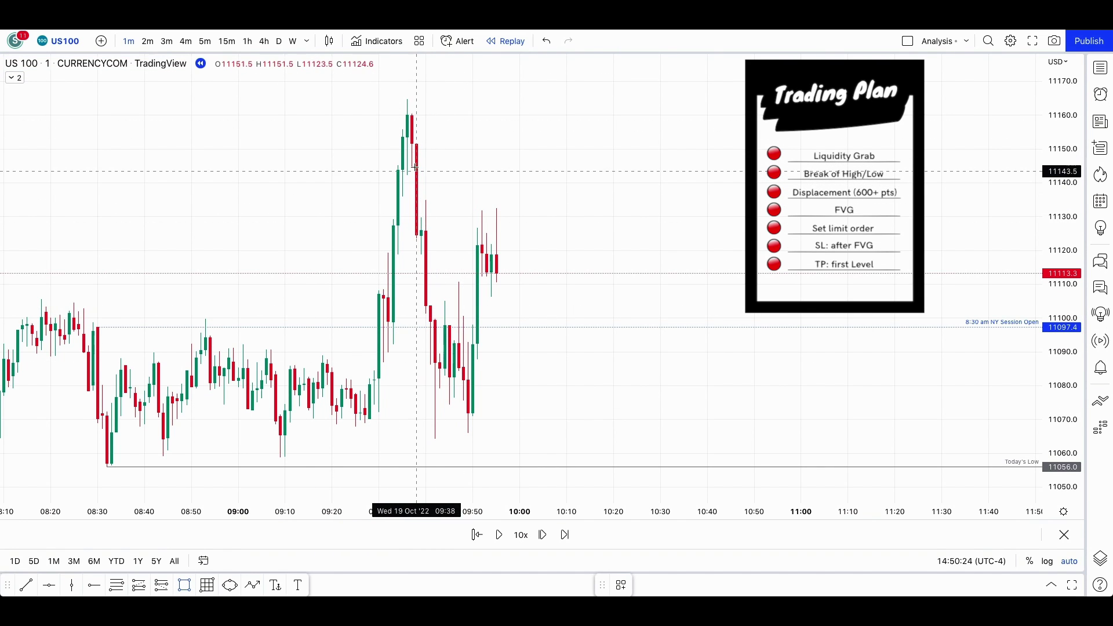
Draw a rectangle over the drop after the 09:36 high, from about 11145 to 11129.9, and delete it
{"action": "mouse_move", "coordinate": [412, 166]}
{"action": "left_mouse_down"}
{"action": "mouse_move", "coordinate": [479, 223]}
{"action": "mouse_move", "coordinate": [486, 215]}
{"action": "left_mouse_up"}
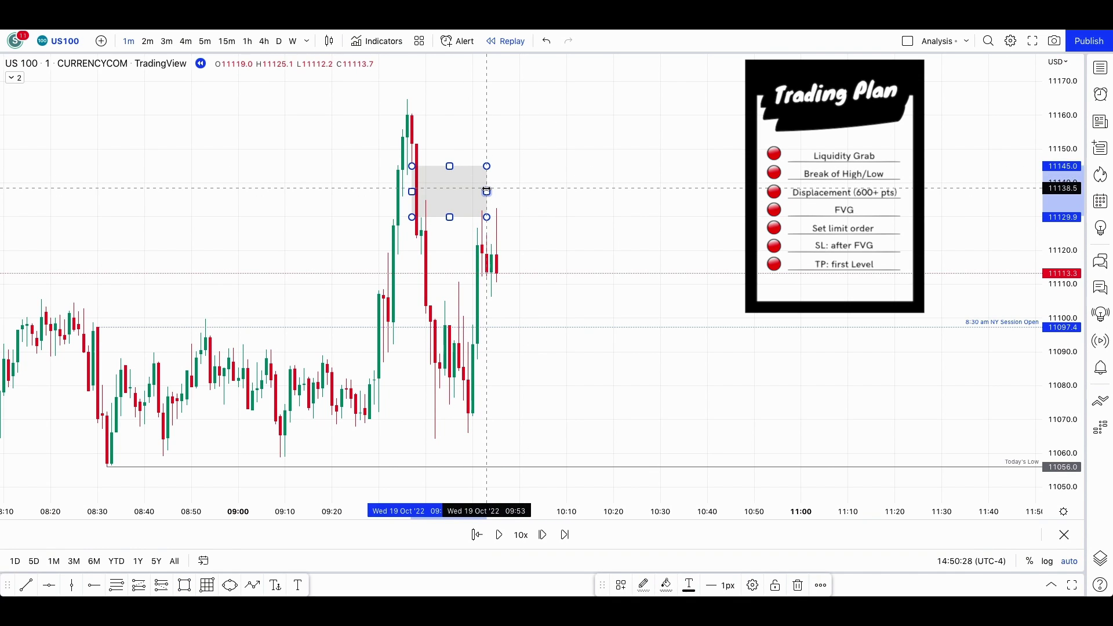
{"action": "key", "text": "Delete"}
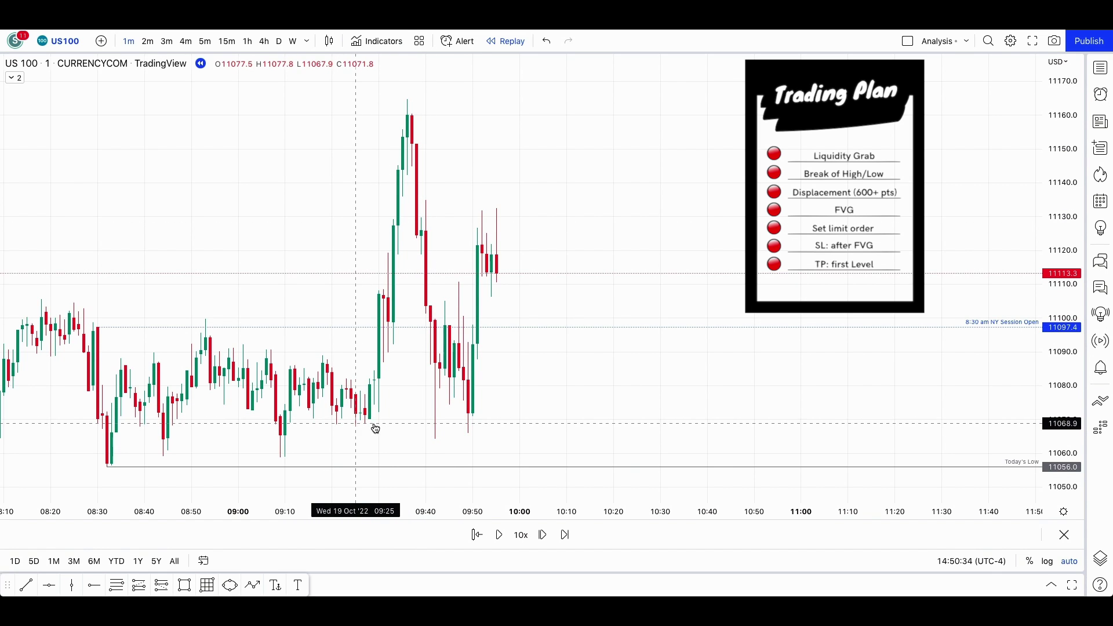
Measure the rise from the 09:49 low to the 09:52 high and compare the same move on the US500 chart
{"action": "left_click", "coordinate": [518, 433], "text": "shift"}
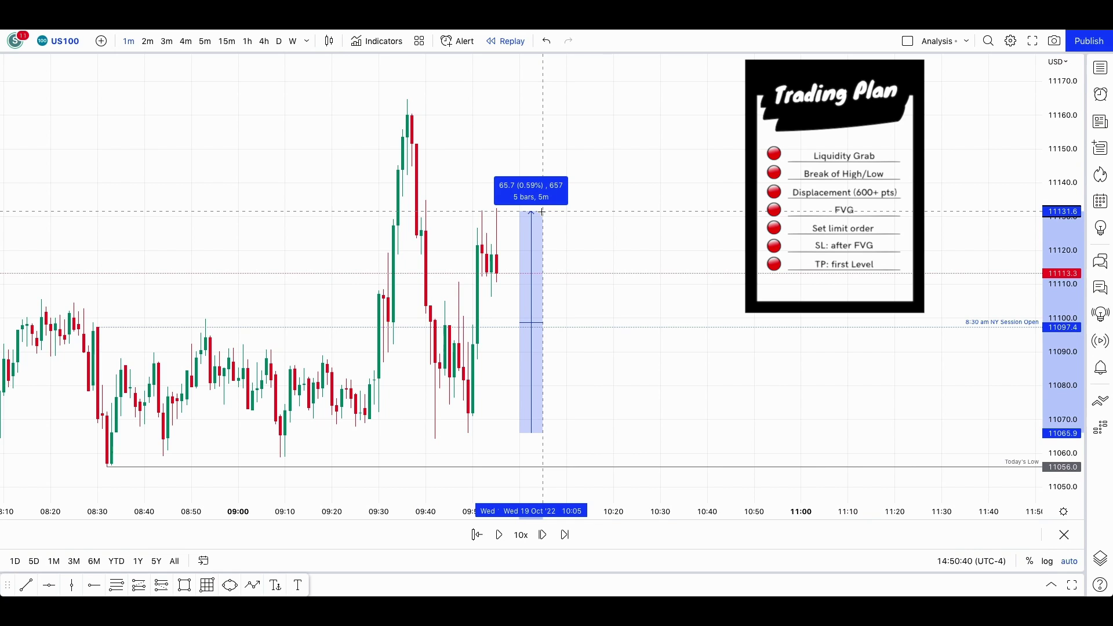
{"action": "left_click", "coordinate": [614, 174]}
{"action": "scroll", "coordinate": [614, 174], "scroll_direction": "up", "scroll_amount": 3}
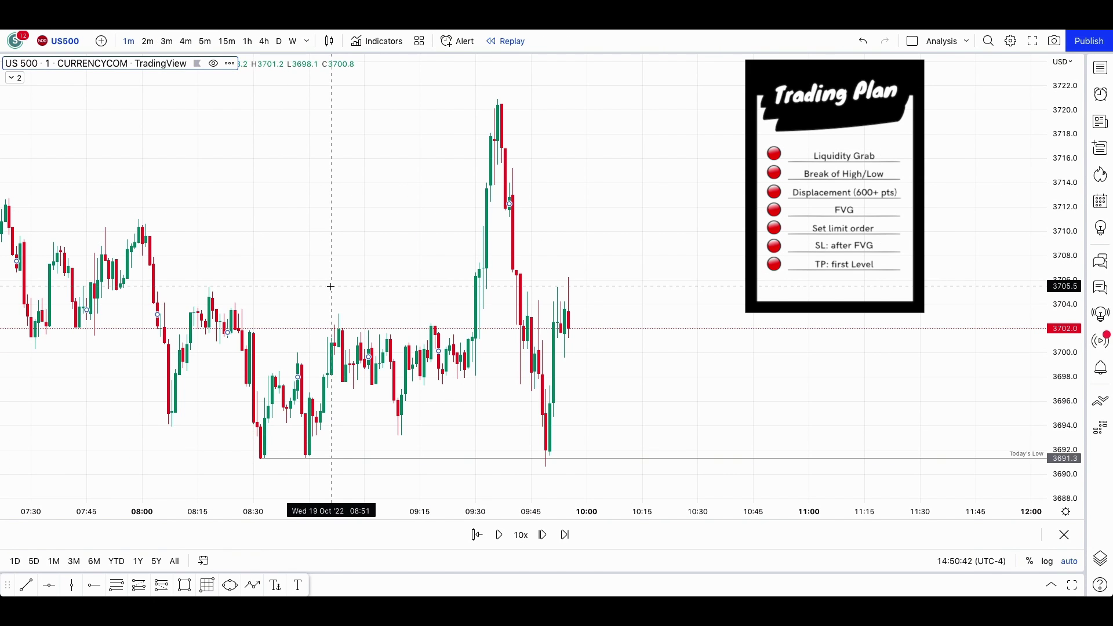
{"action": "scroll", "coordinate": [330, 287], "scroll_direction": "up", "scroll_amount": 3}
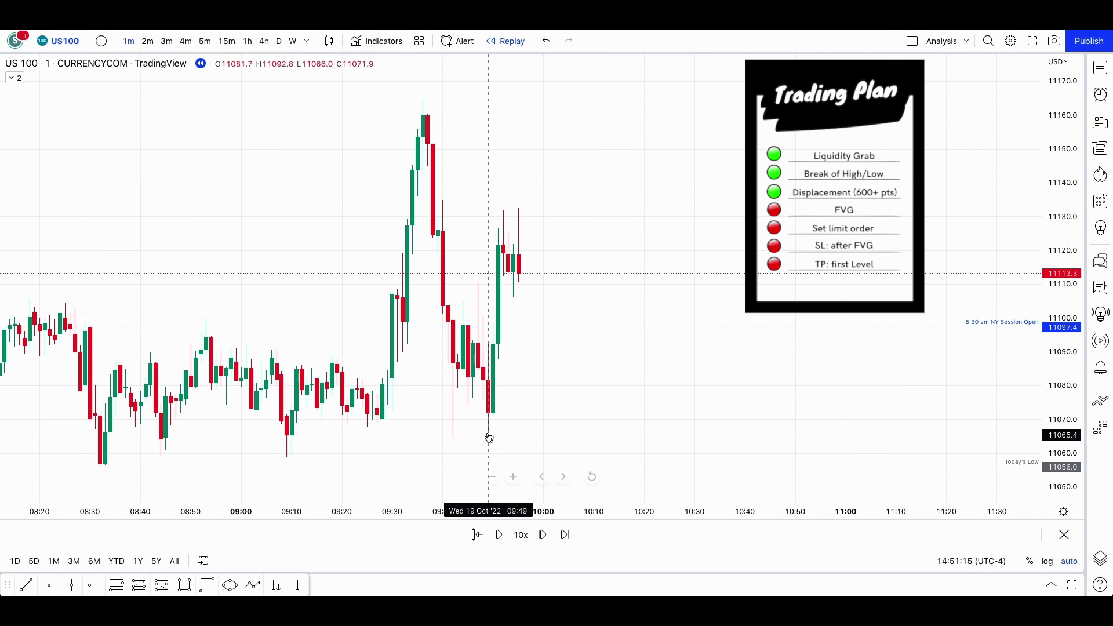
Mark the US100 fair value gap at 09:50 with a rectangle from about 11098 to 11113, extended past 10:00
{"action": "scroll", "coordinate": [494, 441], "scroll_direction": "up", "scroll_amount": 3}
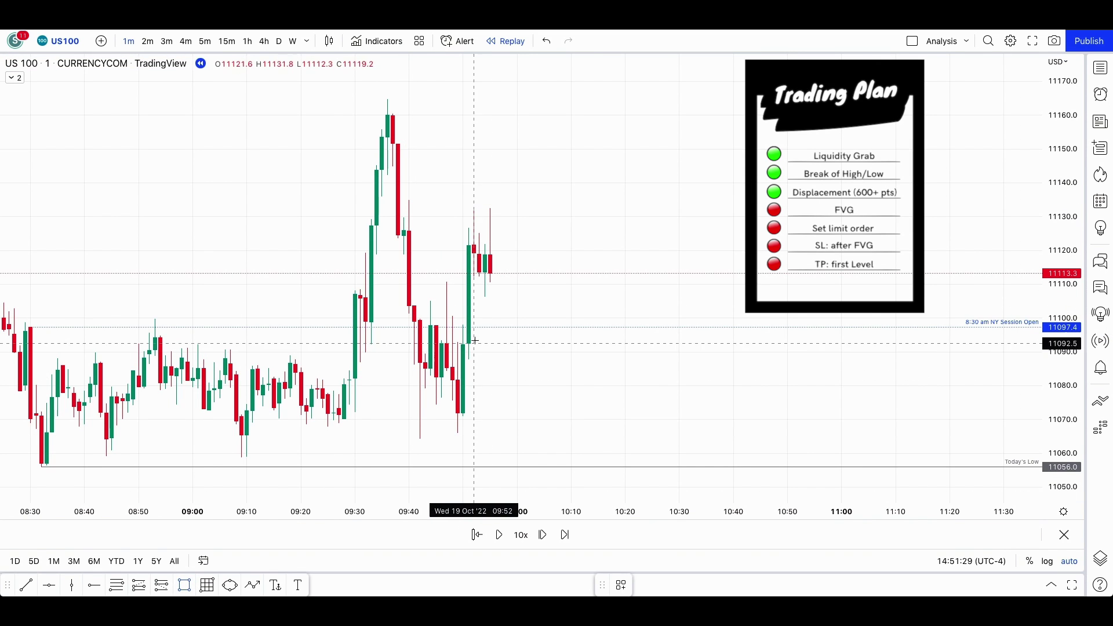
{"action": "left_click_drag", "start_coordinate": [462, 326], "coordinate": [560, 274]}
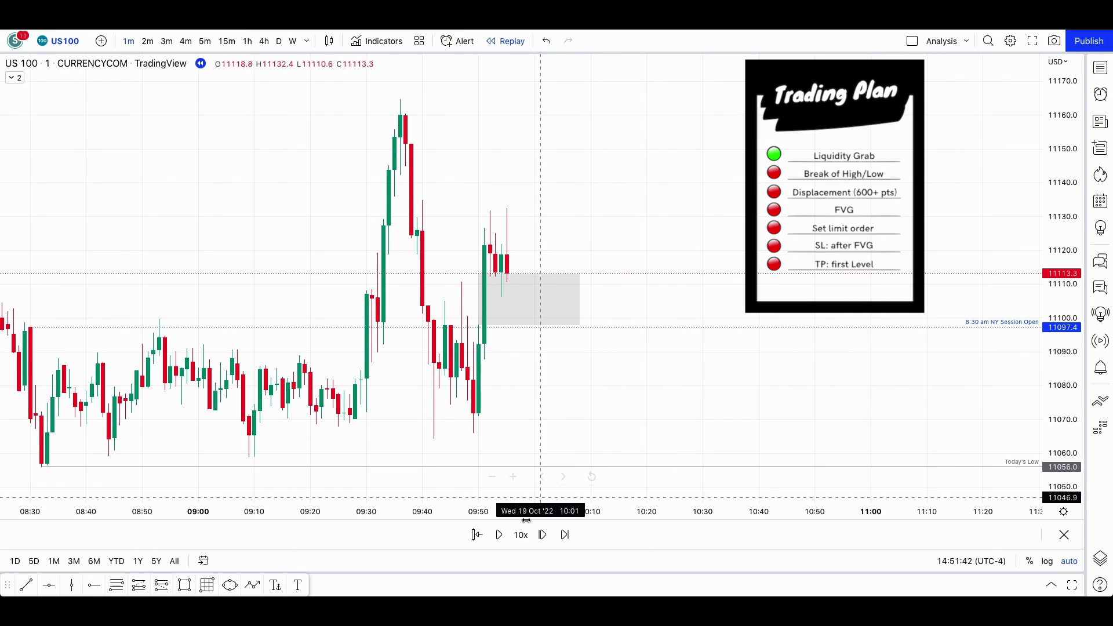
Advance the replay candle by candle to 10:07
{"action": "left_click", "coordinate": [536, 535]}
{"action": "left_click", "coordinate": [536, 535]}
{"action": "left_click", "coordinate": [535, 535]}
{"action": "left_click", "coordinate": [536, 535]}
{"action": "left_click", "coordinate": [535, 535]}
{"action": "left_click", "coordinate": [536, 535]}
{"action": "left_click", "coordinate": [542, 535]}
{"action": "left_click", "coordinate": [542, 535]}
{"action": "left_click", "coordinate": [542, 535]}
{"action": "left_click", "coordinate": [542, 535]}
{"action": "left_click", "coordinate": [541, 535]}
{"action": "left_click", "coordinate": [542, 534]}
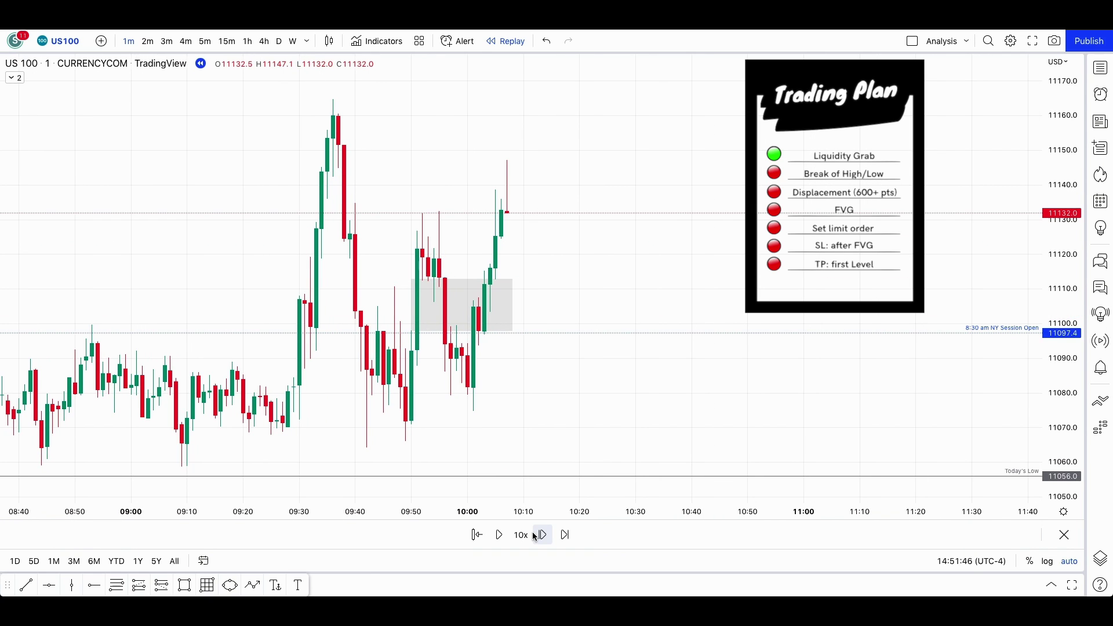
Measure the rise from the 10:01 low to the 10:07 high
{"action": "left_click", "coordinate": [539, 410], "text": "shift"}
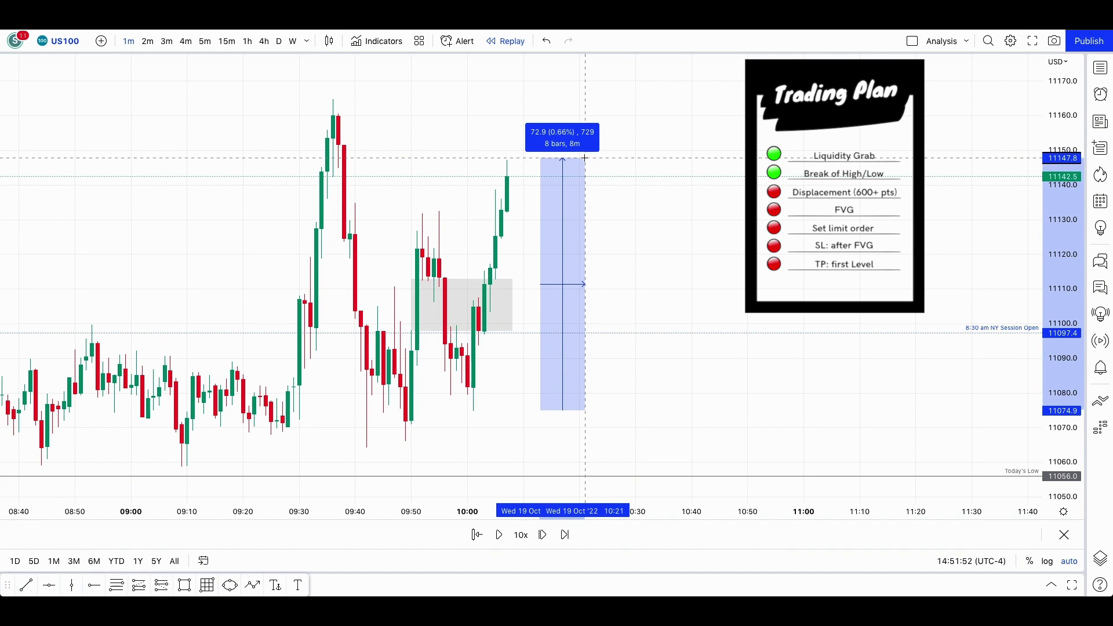
{"action": "left_click", "coordinate": [619, 223]}
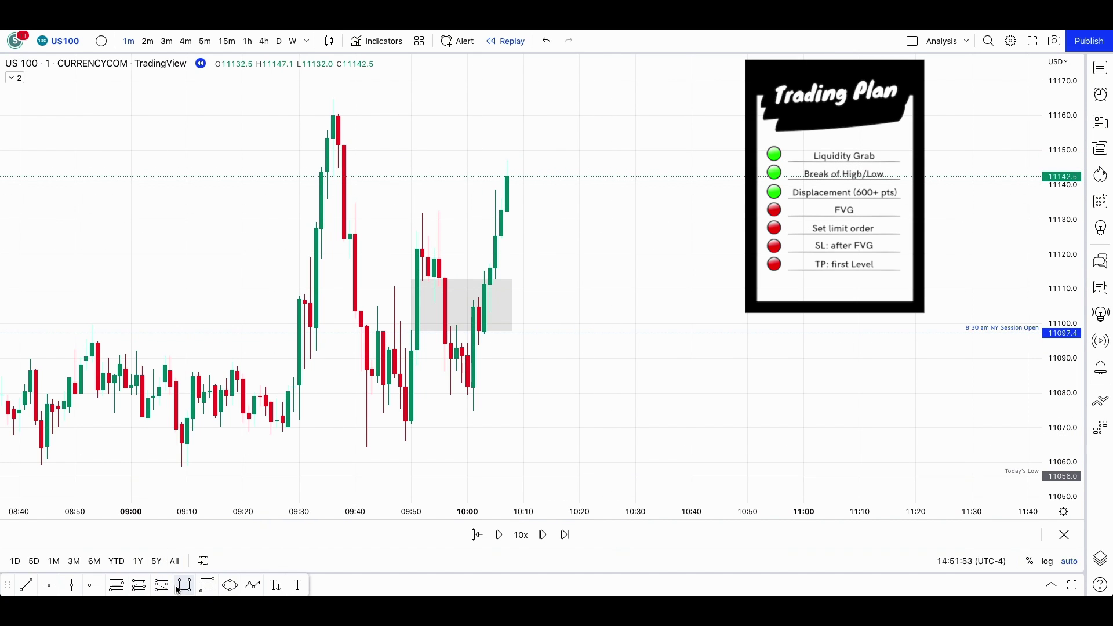
Mark the fair value gap around 10:05 with a rectangle extended to about 10:28 and place a long position with entry at its upper edge, 11124.4
{"action": "mouse_move", "coordinate": [490, 264]}
{"action": "left_mouse_down"}
{"action": "mouse_move", "coordinate": [611, 261]}
{"action": "mouse_move", "coordinate": [625, 236]}
{"action": "left_mouse_up"}
{"action": "left_click", "coordinate": [635, 350]}
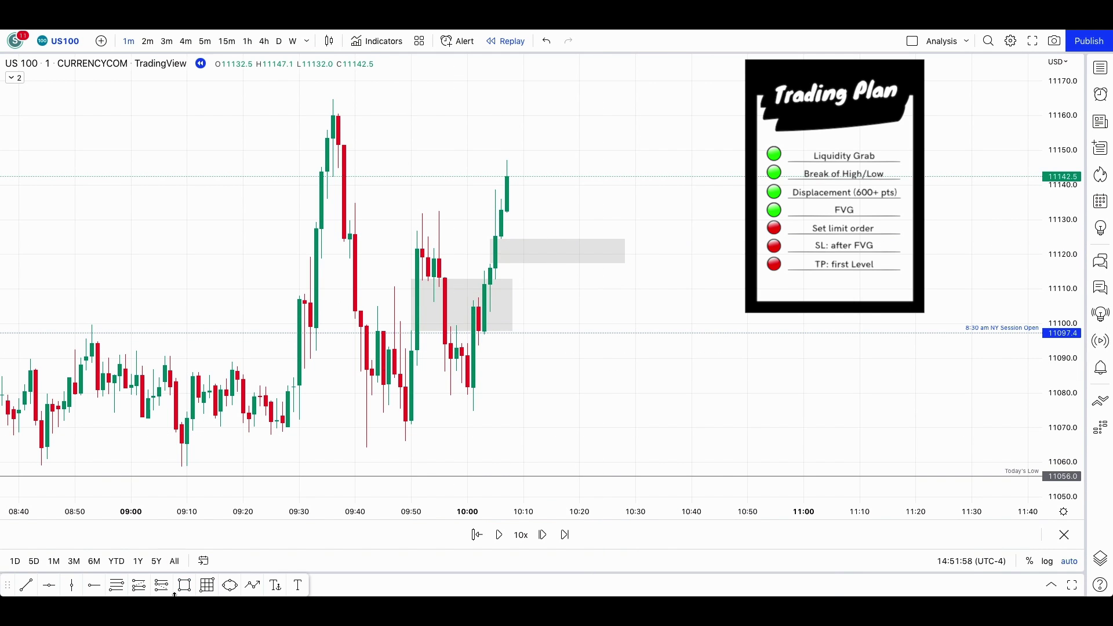
{"action": "left_click", "coordinate": [544, 239]}
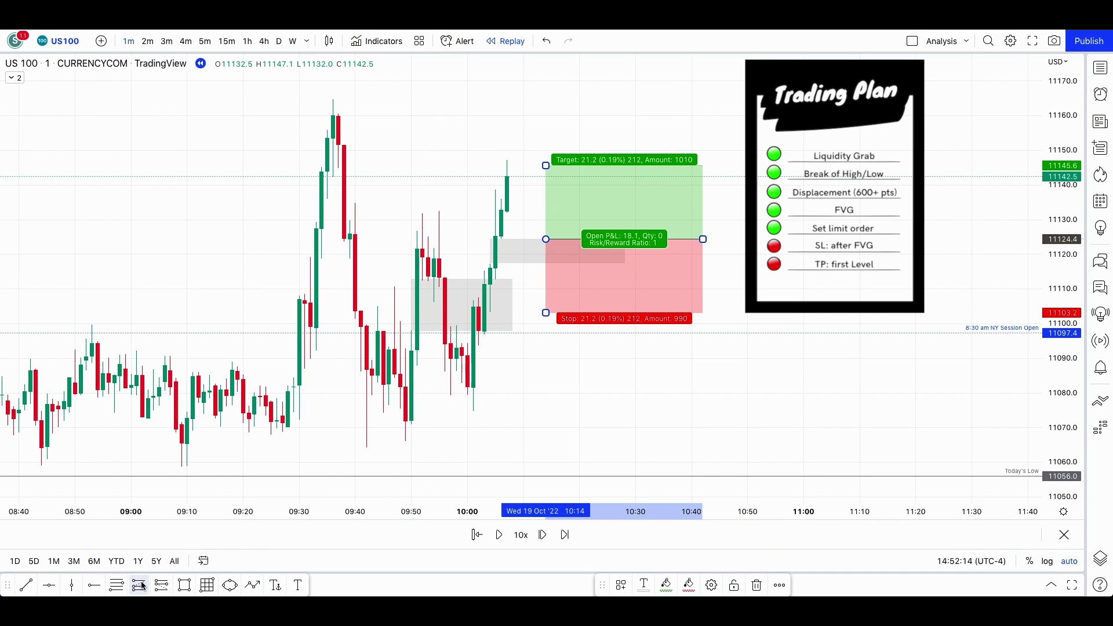
{"action": "key", "text": "Escape"}
Try a second long position at the earlier gap's upper edge, 11112.9, with its stop at 11073.1, and delete it
{"action": "left_click", "coordinate": [433, 279]}
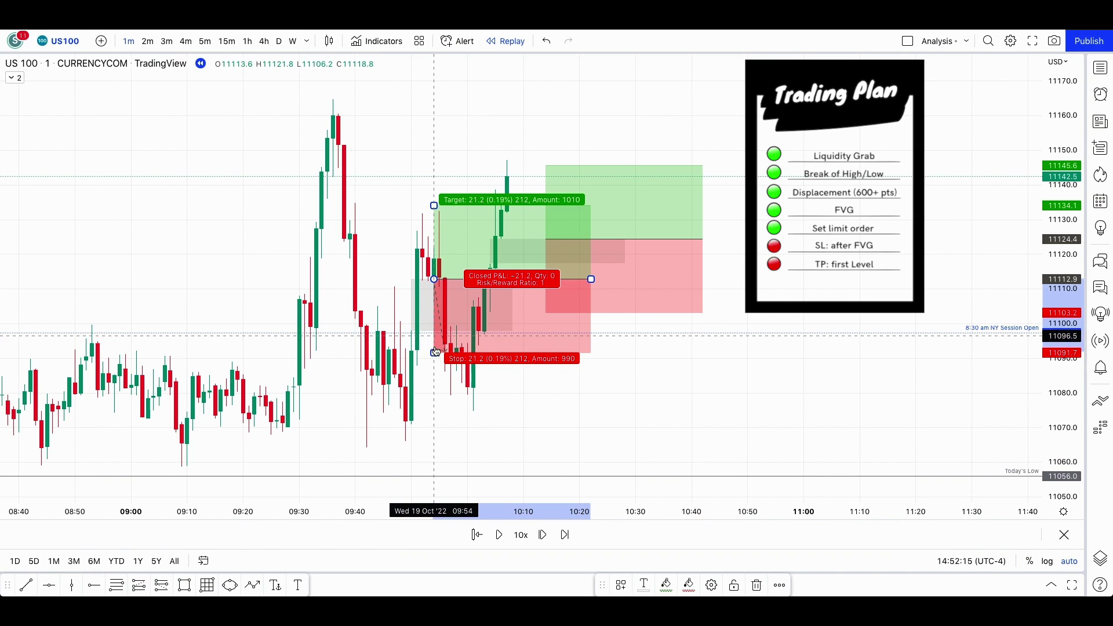
{"action": "left_click_drag", "start_coordinate": [434, 351], "coordinate": [430, 417]}
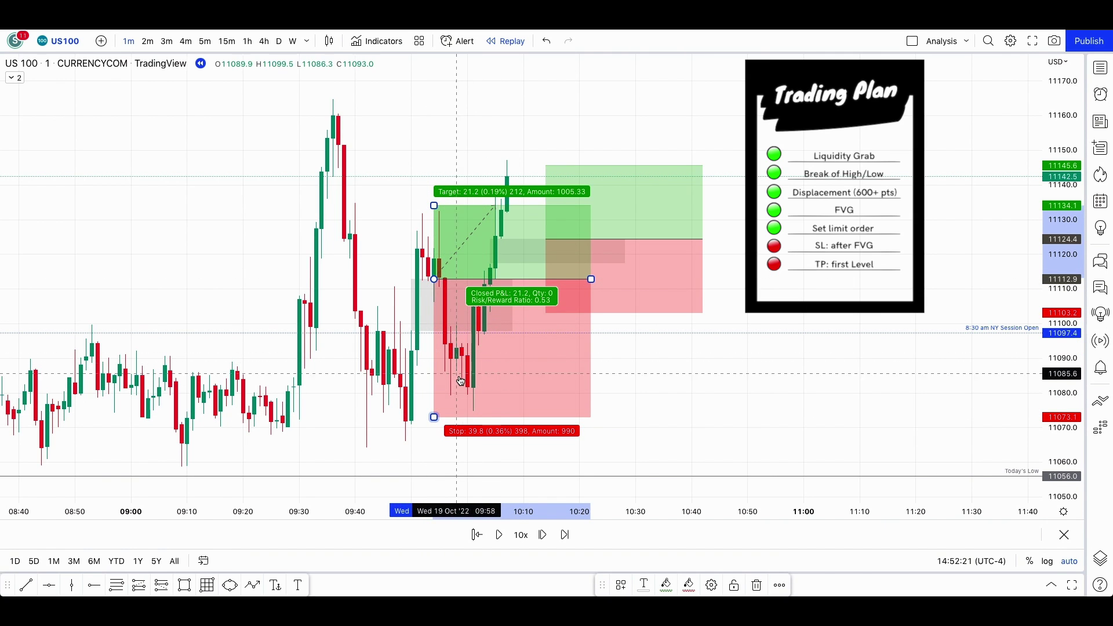
{"action": "key", "text": "Delete"}
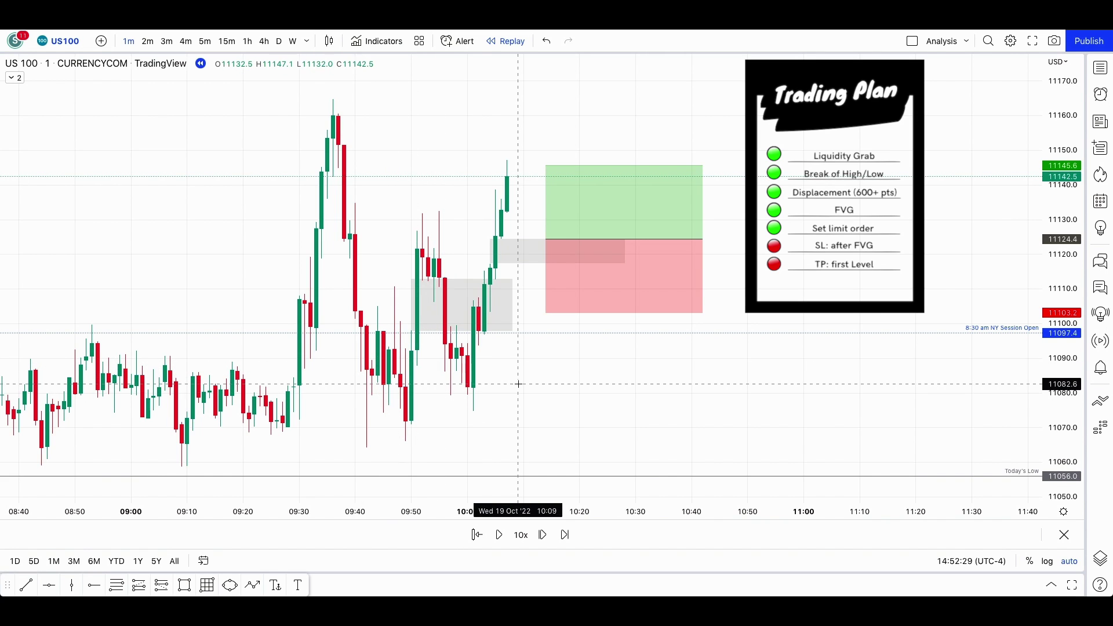
Delete the rectangle marking the earlier fair value gap at 09:50
{"action": "scroll", "coordinate": [518, 384], "scroll_direction": "up", "scroll_amount": 2}
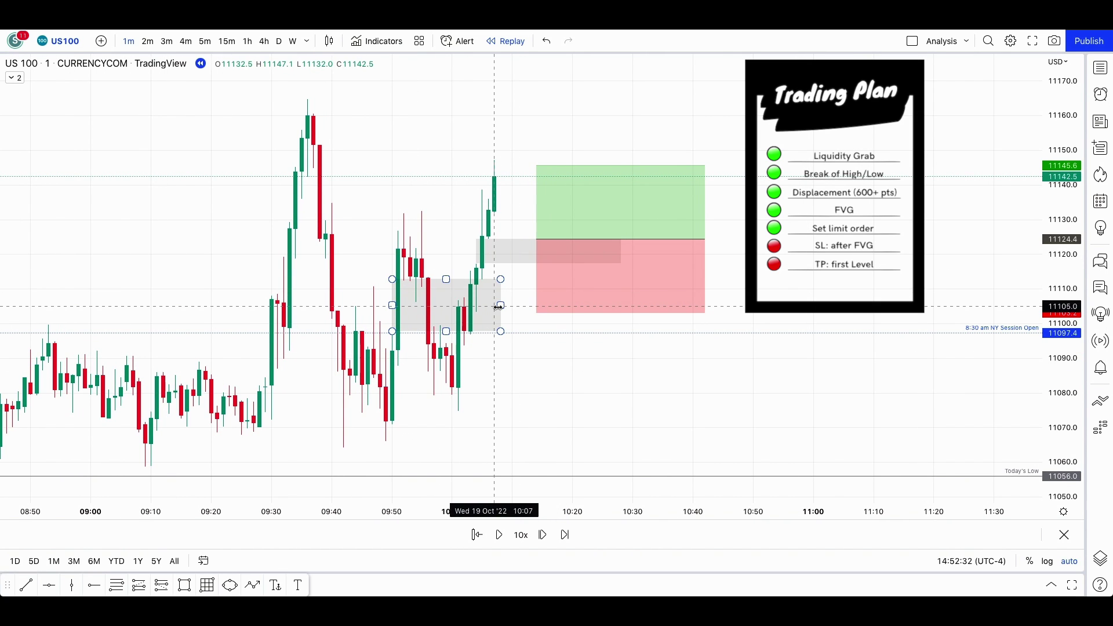
{"action": "left_click", "coordinate": [497, 308]}
{"action": "key", "text": "Delete"}
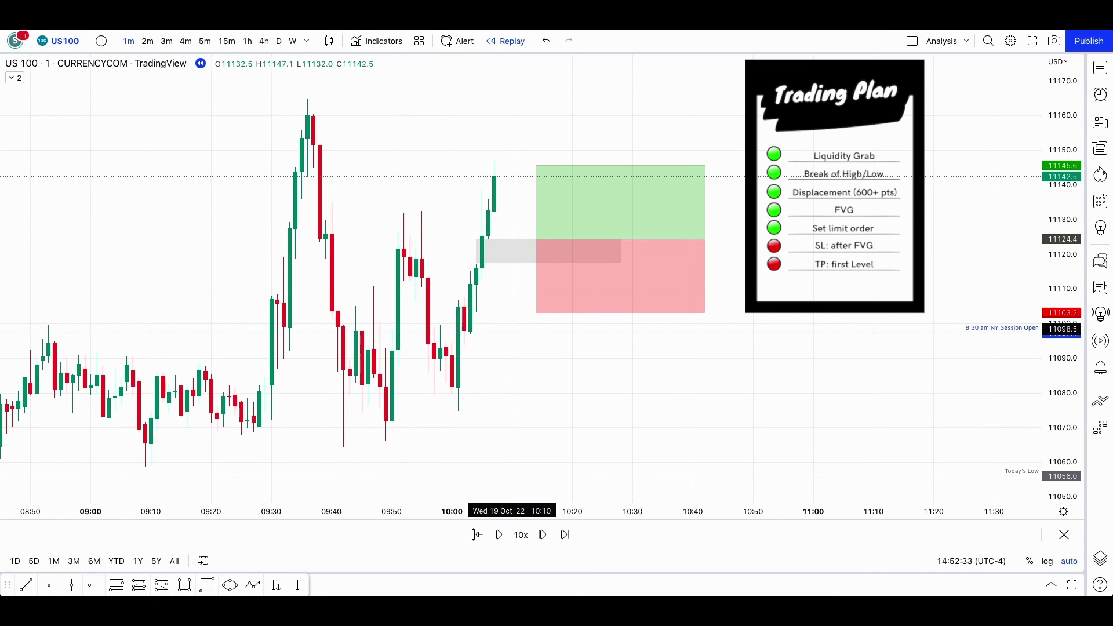
Extend the start of the long position back to 10:09 and set its stop level to 250 ticks, at 11099.4
{"action": "scroll", "coordinate": [512, 325], "scroll_direction": "up", "scroll_amount": 2}
{"action": "left_click", "coordinate": [548, 241]}
{"action": "left_click_drag", "start_coordinate": [548, 241], "coordinate": [517, 238]}
{"action": "left_click_drag", "start_coordinate": [515, 311], "coordinate": [514, 325]}
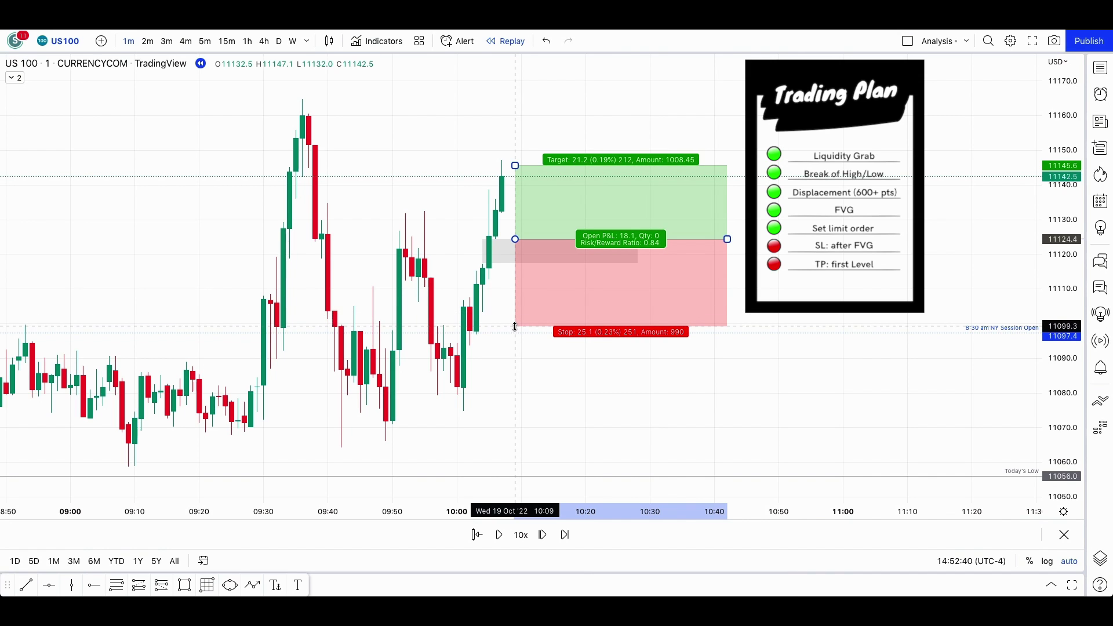
{"action": "double_click", "coordinate": [514, 326]}
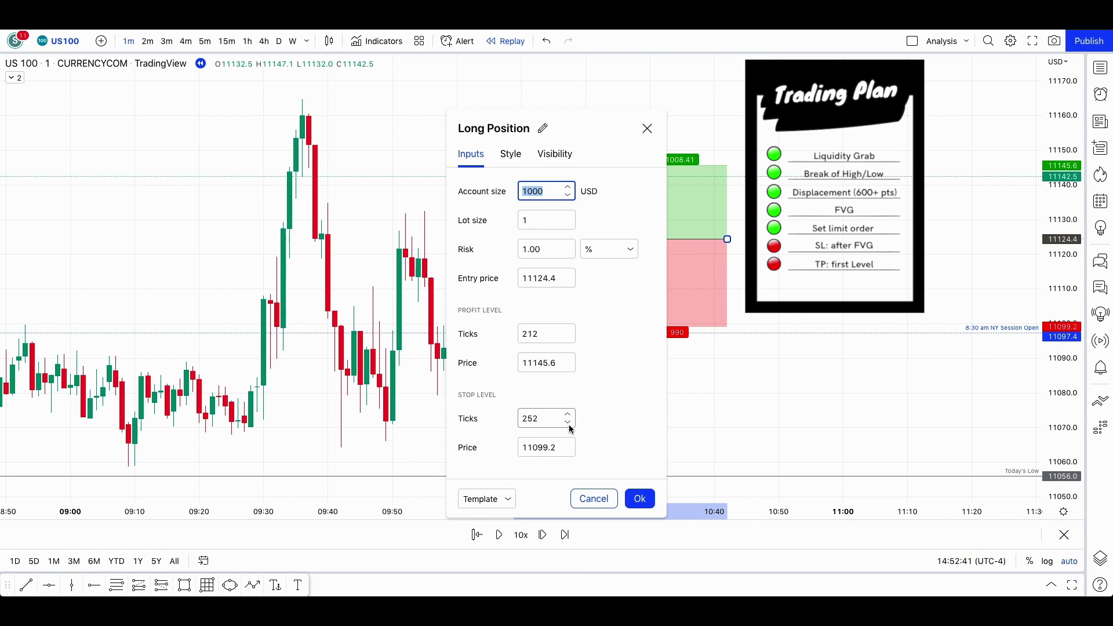
{"action": "left_click", "coordinate": [639, 499]}
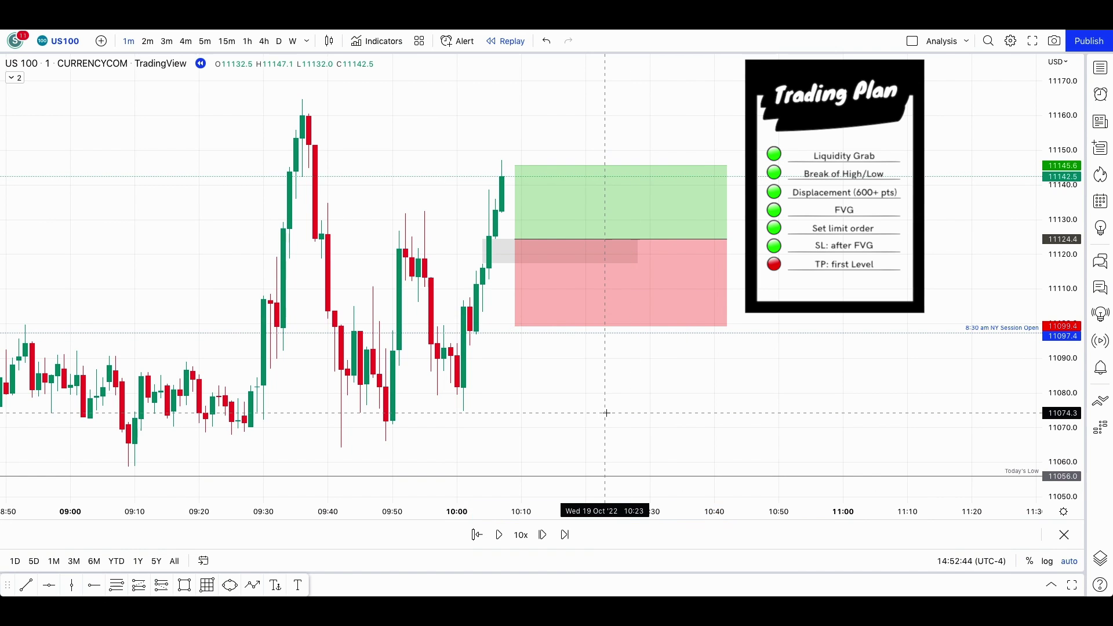
Raise the long position's profit target to the 09:36 high and on to the 07:05 swing high at 11188.6
{"action": "scroll", "coordinate": [606, 412], "scroll_direction": "down", "scroll_amount": 4}
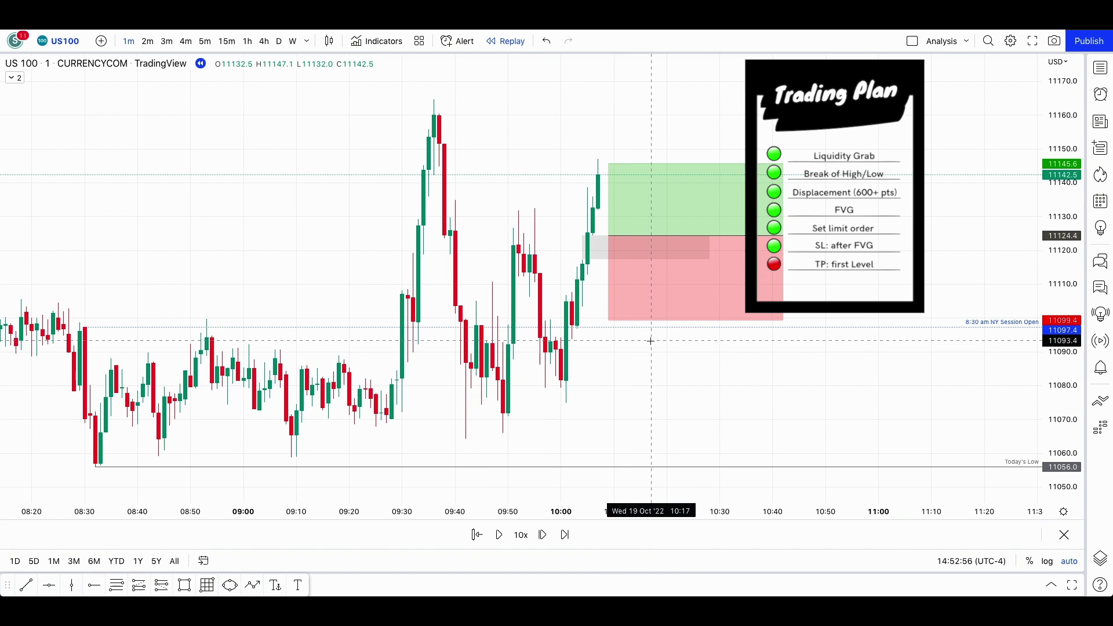
{"action": "scroll", "coordinate": [580, 278], "scroll_direction": "up", "scroll_amount": 2}
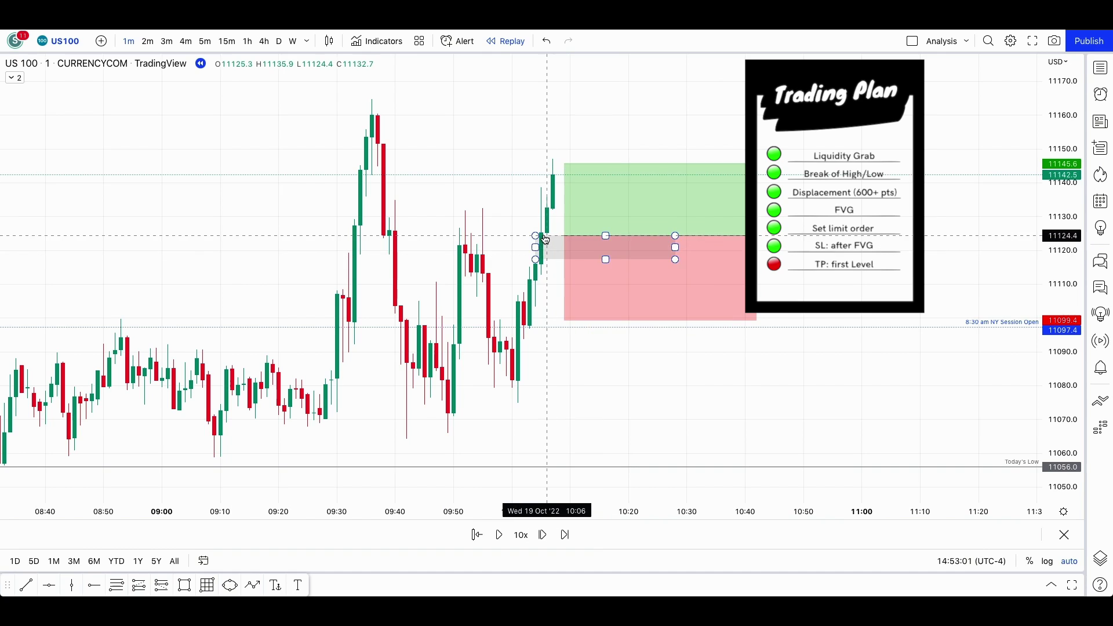
{"action": "left_click_drag", "start_coordinate": [564, 164], "coordinate": [563, 100]}
{"action": "scroll", "coordinate": [562, 100], "scroll_direction": "down", "scroll_amount": 3}
{"action": "scroll", "coordinate": [580, 100], "scroll_direction": "down", "scroll_amount": 3}
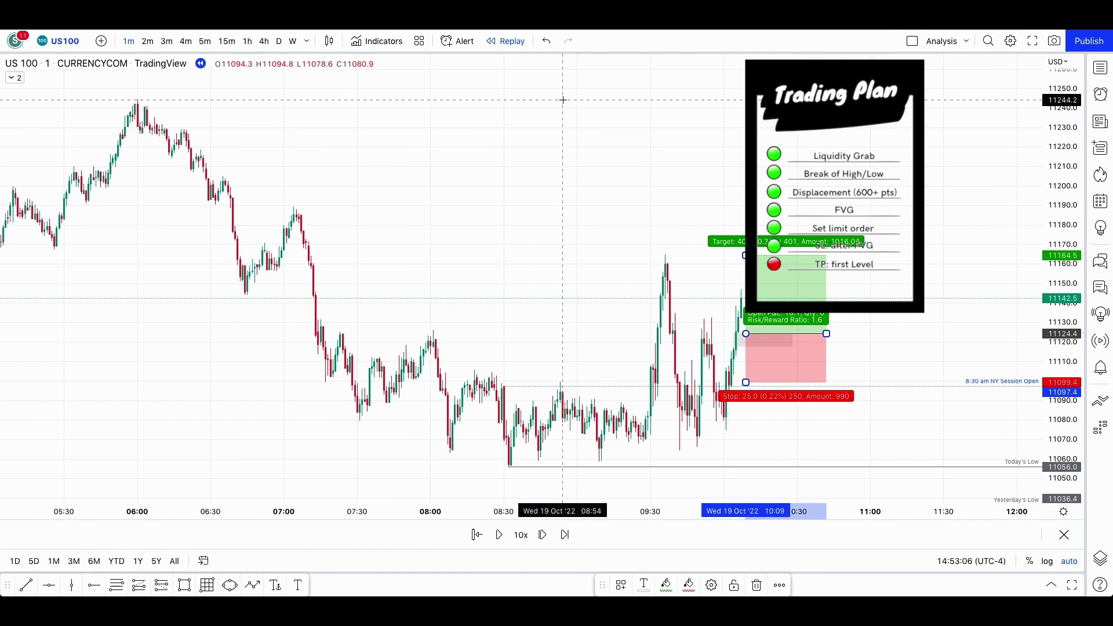
{"action": "left_click_drag", "start_coordinate": [704, 255], "coordinate": [700, 208]}
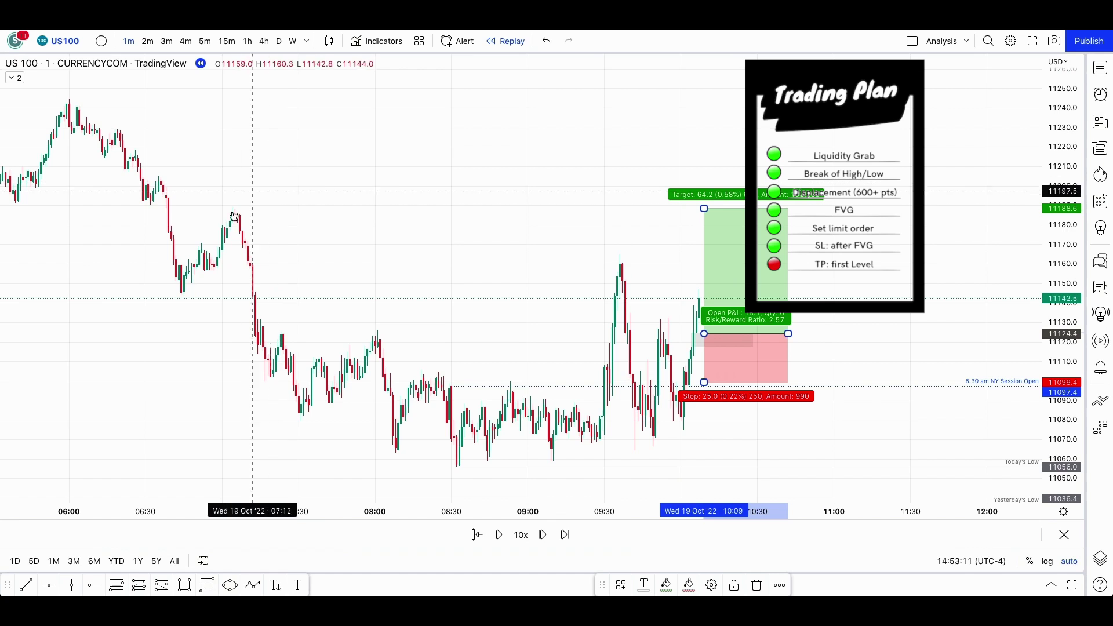
Deselect the long position and advance the replay past its profit target to 10:18
{"action": "scroll", "coordinate": [421, 266], "scroll_direction": "up", "scroll_amount": 5}
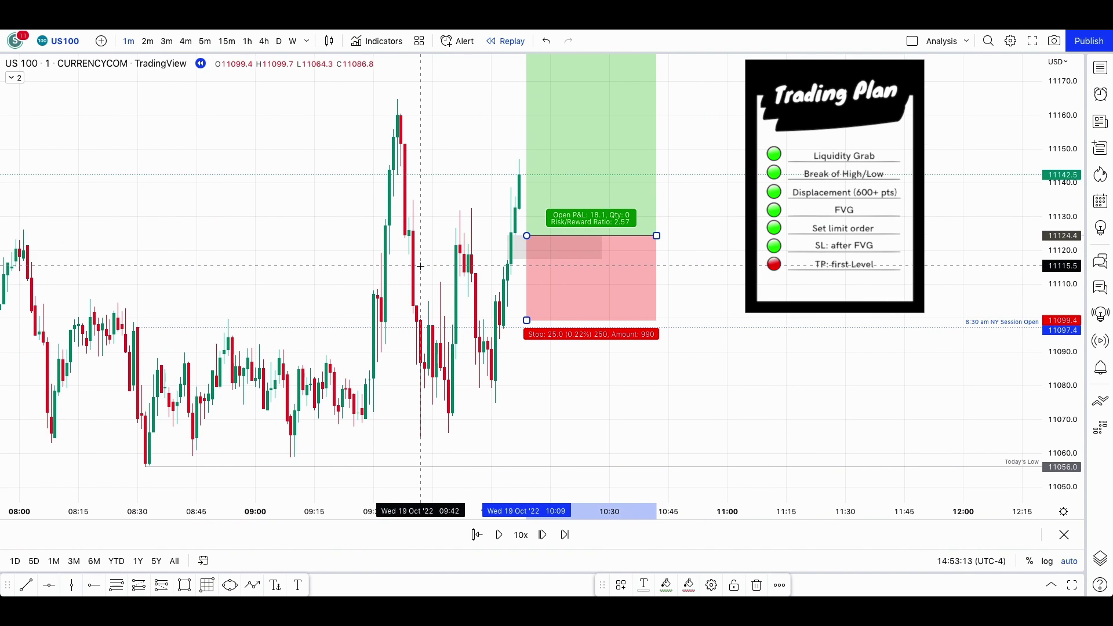
{"action": "left_click", "coordinate": [530, 390]}
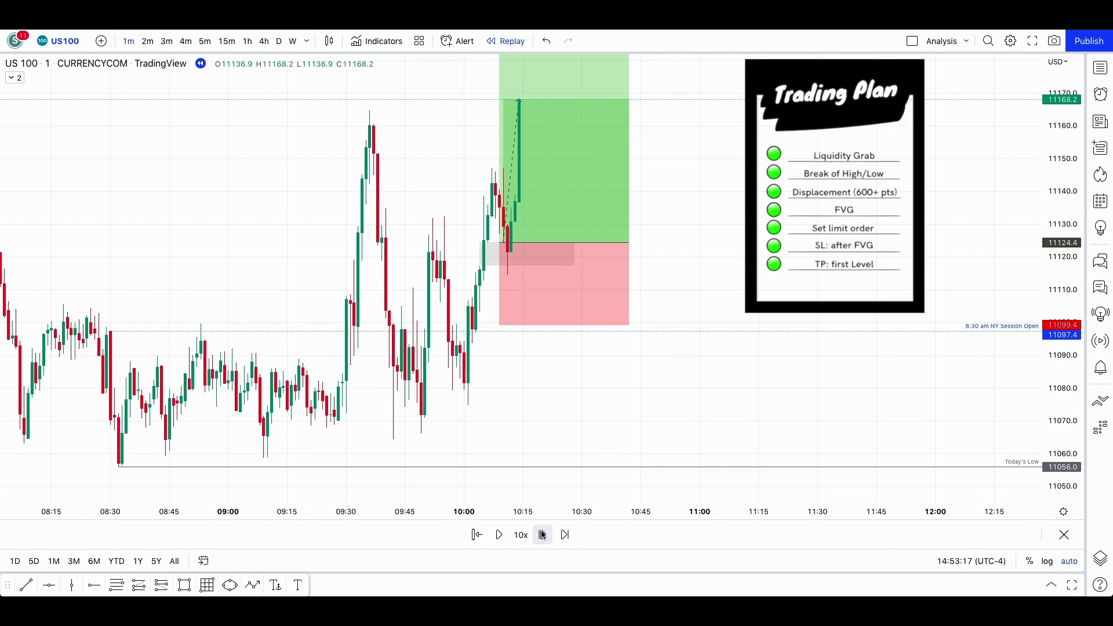
{"action": "left_click", "coordinate": [542, 534]}
{"action": "left_click", "coordinate": [543, 535]}
{"action": "left_click", "coordinate": [543, 534]}
{"action": "left_click", "coordinate": [542, 535]}
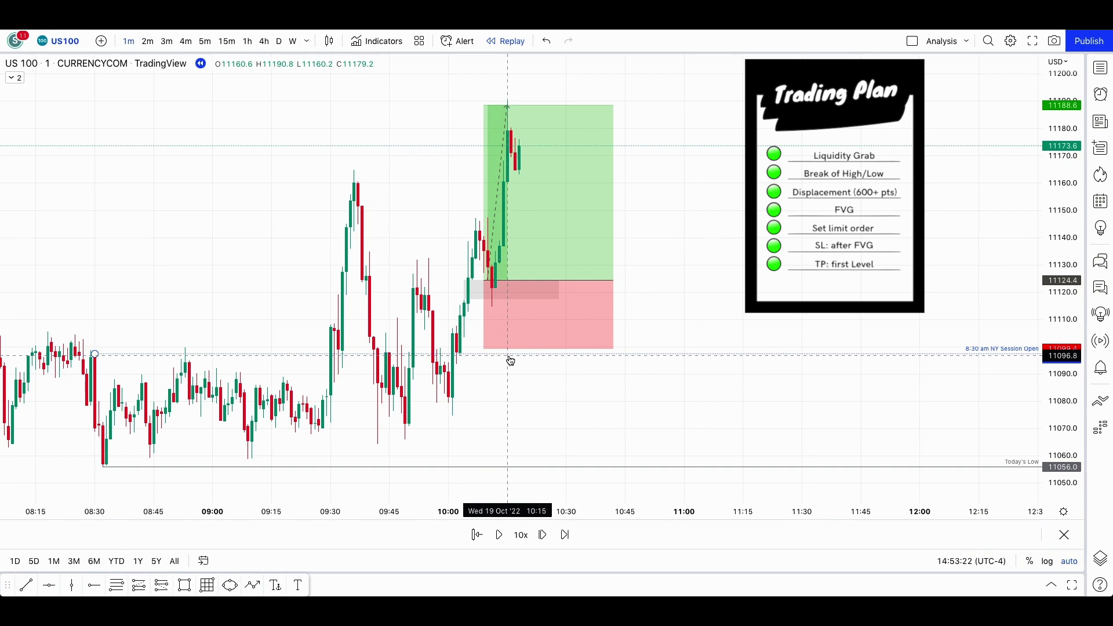
Advance the replay bar by bar to 10:42
{"action": "scroll", "coordinate": [550, 362], "scroll_direction": "up", "scroll_amount": 3}
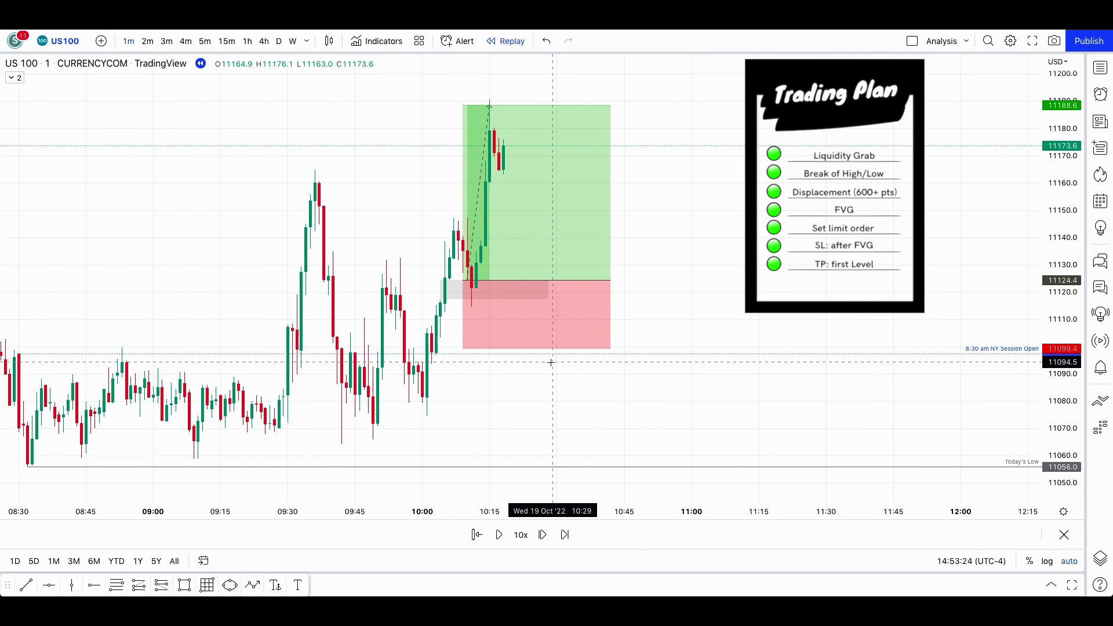
{"action": "left_click", "coordinate": [542, 535]}
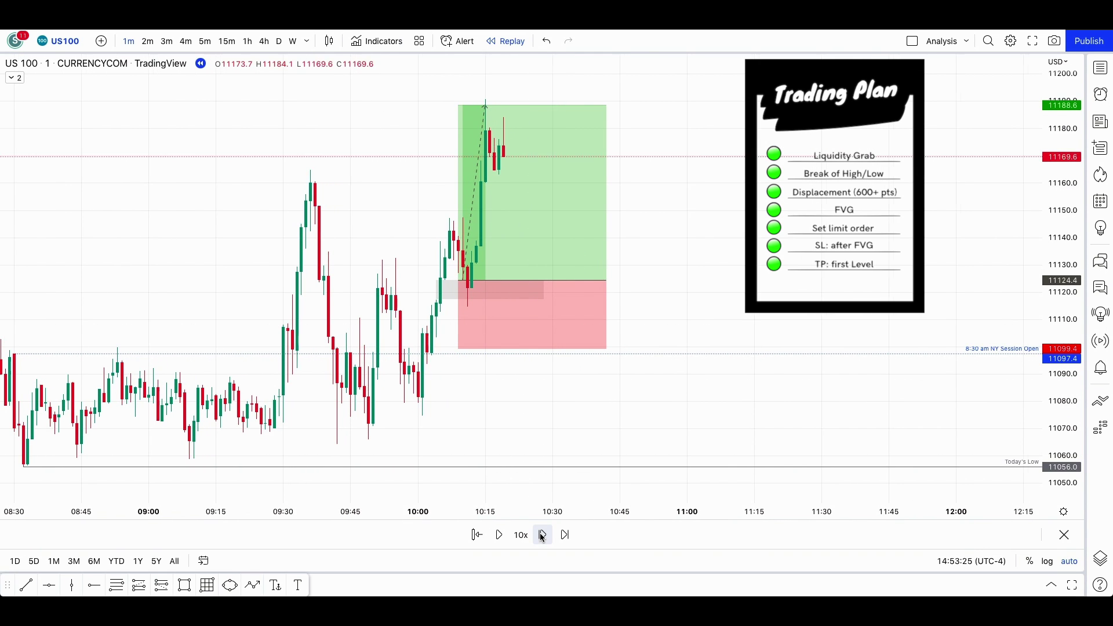
{"action": "left_click", "coordinate": [543, 535]}
{"action": "left_click", "coordinate": [543, 534]}
{"action": "left_click", "coordinate": [542, 534]}
{"action": "left_click", "coordinate": [542, 534]}
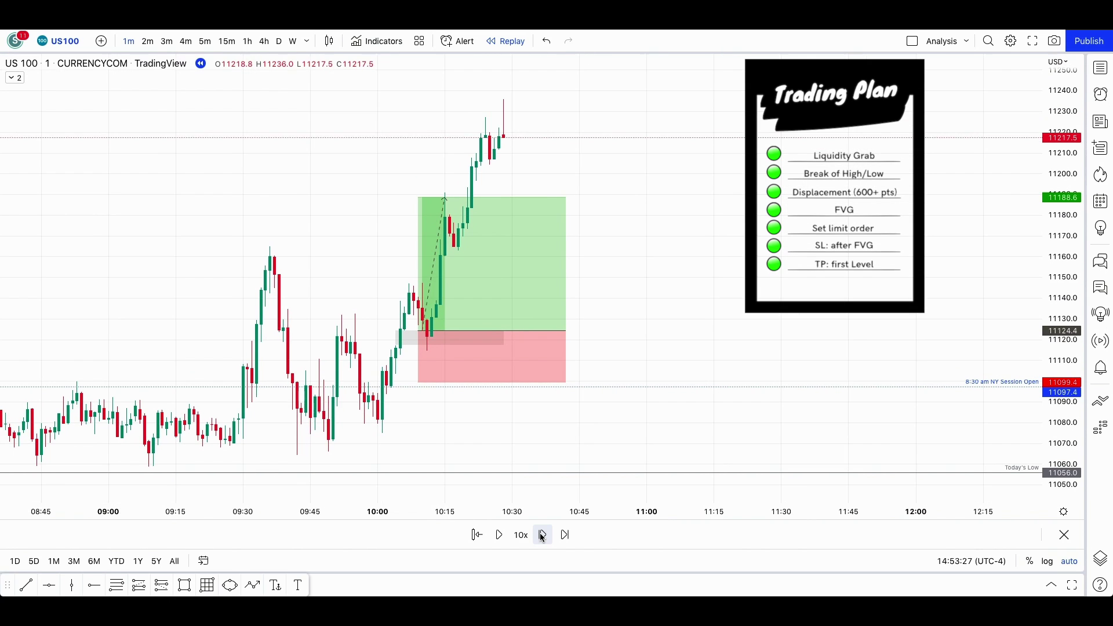
{"action": "left_click", "coordinate": [542, 535]}
{"action": "left_click", "coordinate": [542, 534]}
{"action": "left_click", "coordinate": [542, 534]}
{"action": "left_click", "coordinate": [542, 534]}
{"action": "left_click", "coordinate": [543, 535]}
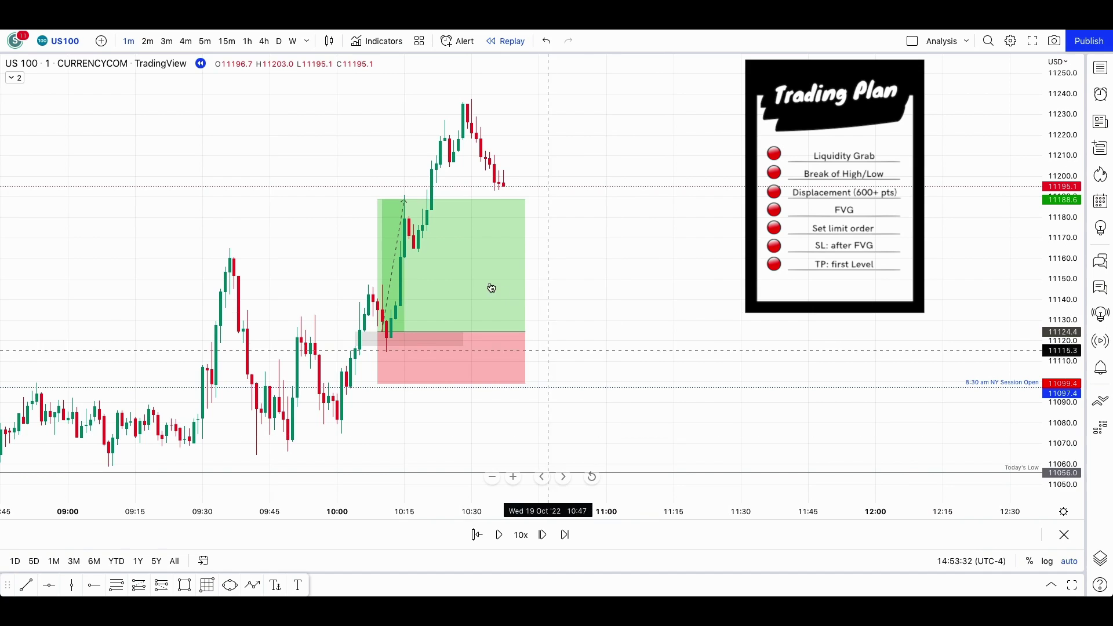
{"action": "scroll", "coordinate": [479, 270], "scroll_direction": "down", "scroll_amount": 1}
{"action": "left_click", "coordinate": [543, 535]}
{"action": "left_click", "coordinate": [542, 535]}
{"action": "left_click", "coordinate": [542, 534]}
{"action": "left_click", "coordinate": [542, 534]}
{"action": "left_click", "coordinate": [542, 534]}
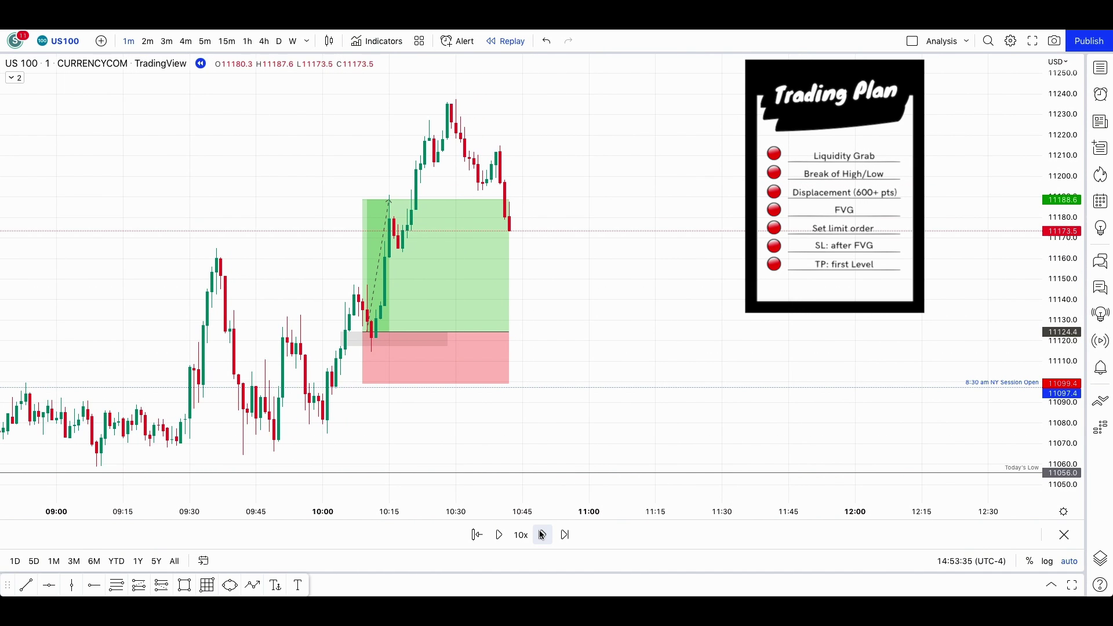
Hide the finished long position
{"action": "right_click", "coordinate": [480, 351]}
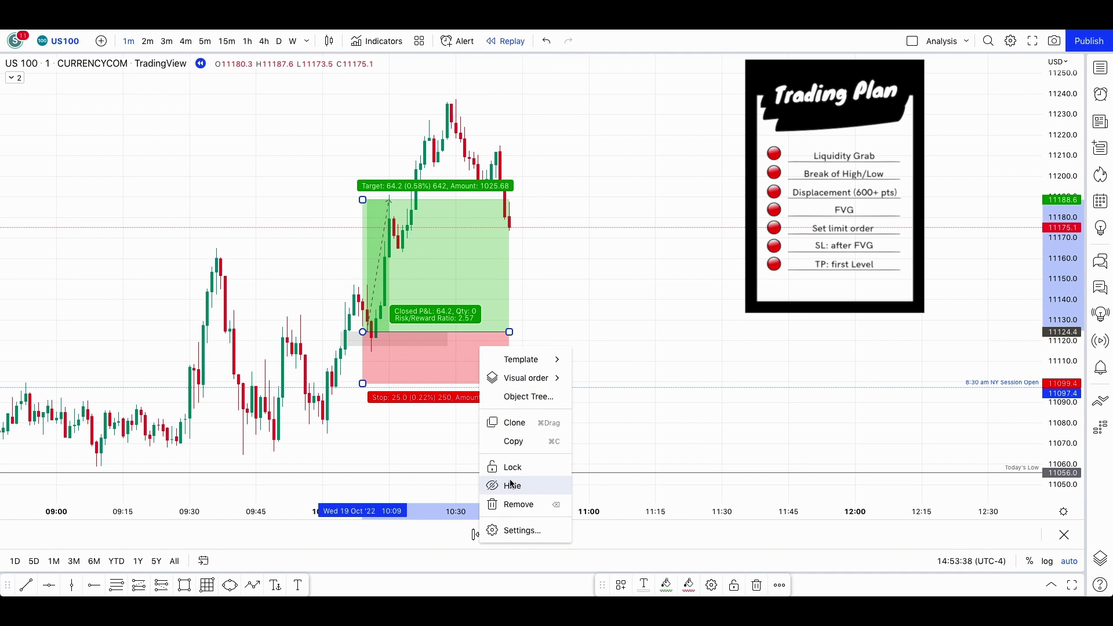
{"action": "left_click", "coordinate": [511, 484]}
Draw horizontal rays from the 07:04 swing high at 11188.9 and the earlier swing high at 11229.6
{"action": "scroll", "coordinate": [553, 397], "scroll_direction": "down", "scroll_amount": 5}
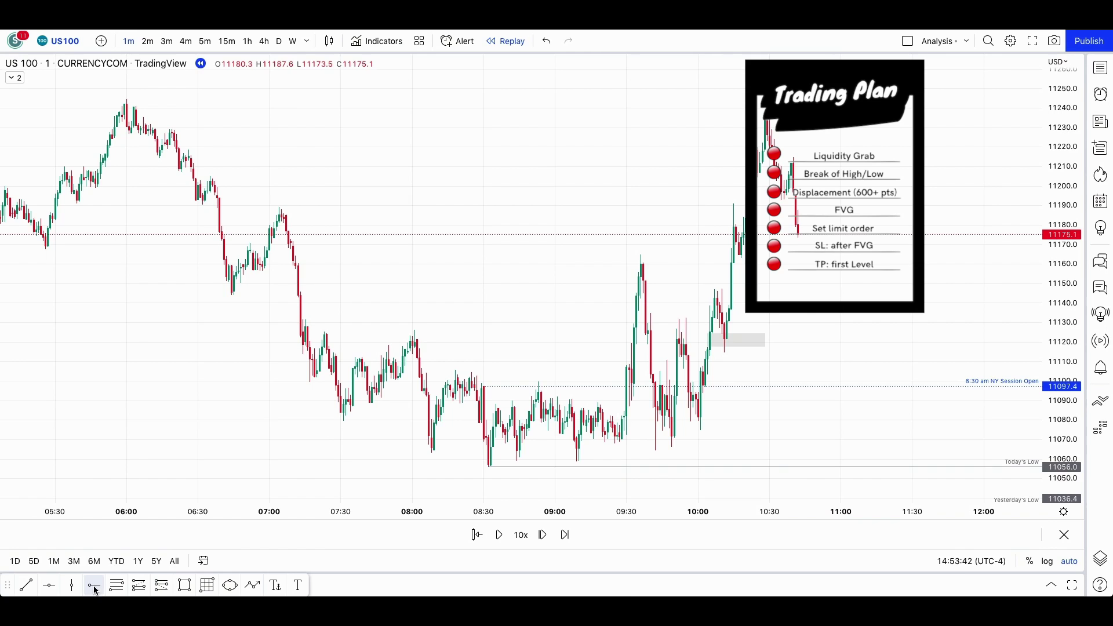
{"action": "left_click", "coordinate": [278, 208]}
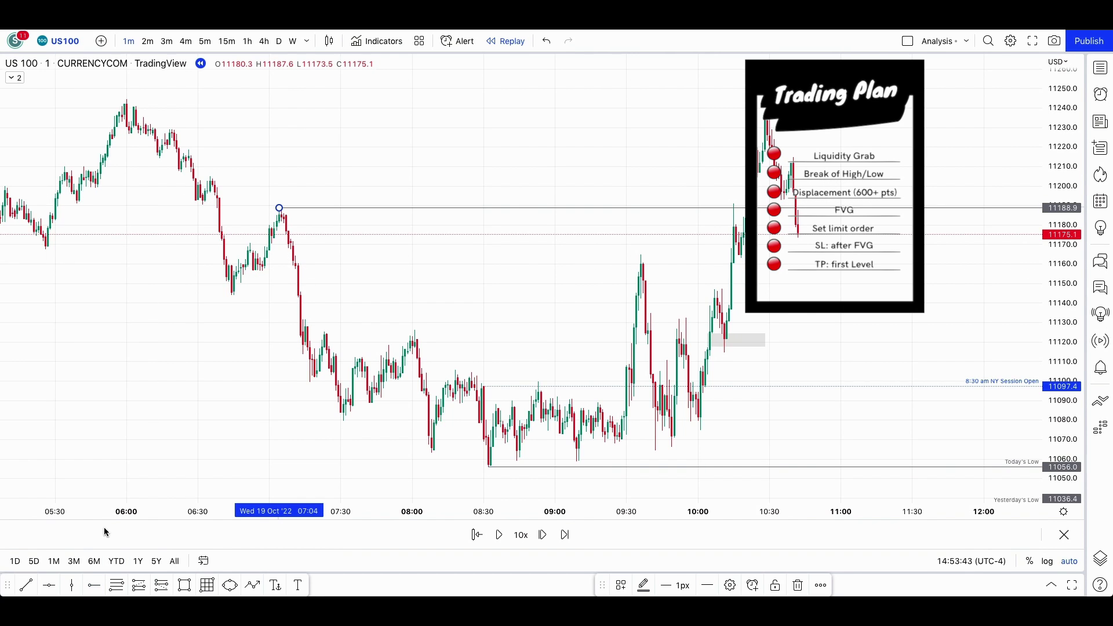
{"action": "left_click", "coordinate": [92, 585]}
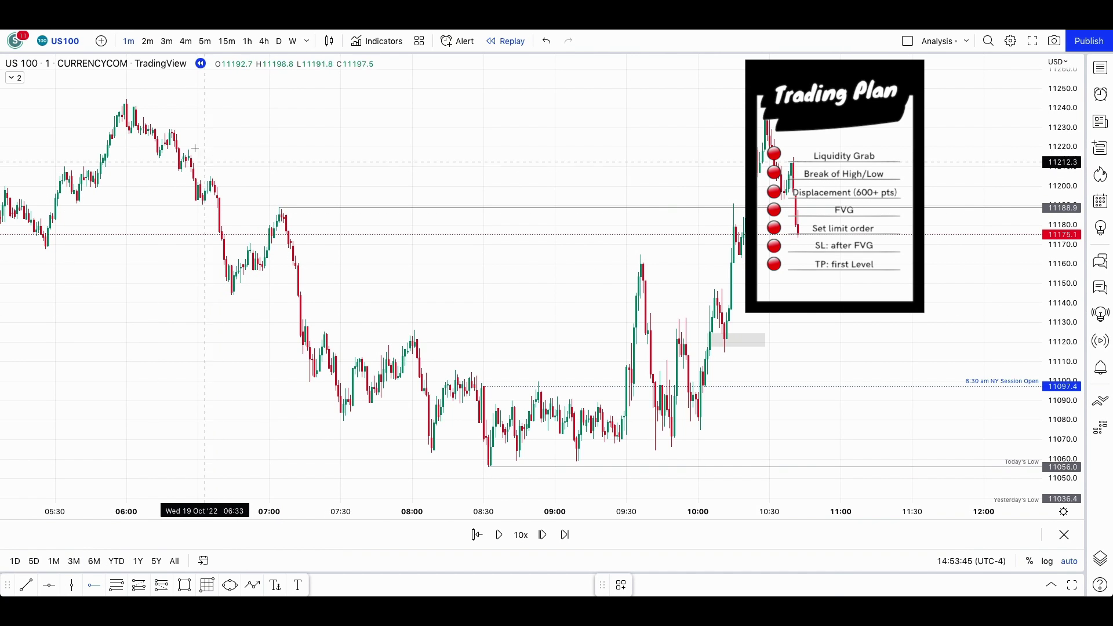
{"action": "left_click", "coordinate": [170, 128]}
Measure the price drop from the session high near 10:30 to the first swing low after it
{"action": "scroll", "coordinate": [337, 122], "scroll_direction": "up", "scroll_amount": 5}
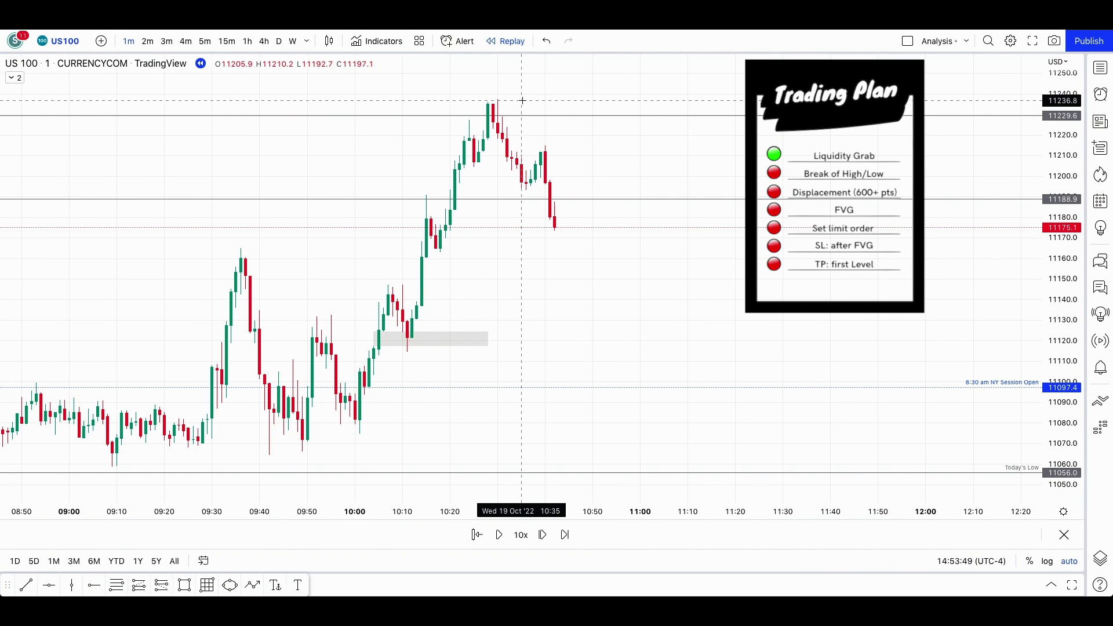
{"action": "left_click", "coordinate": [521, 100], "text": "shift"}
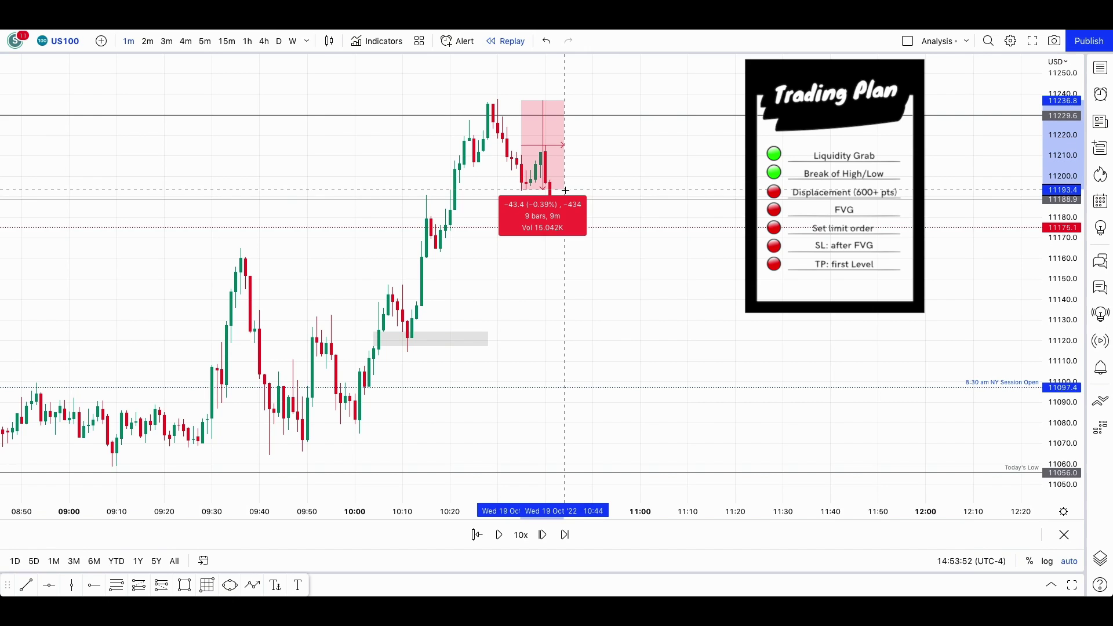
{"action": "left_click", "coordinate": [613, 173]}
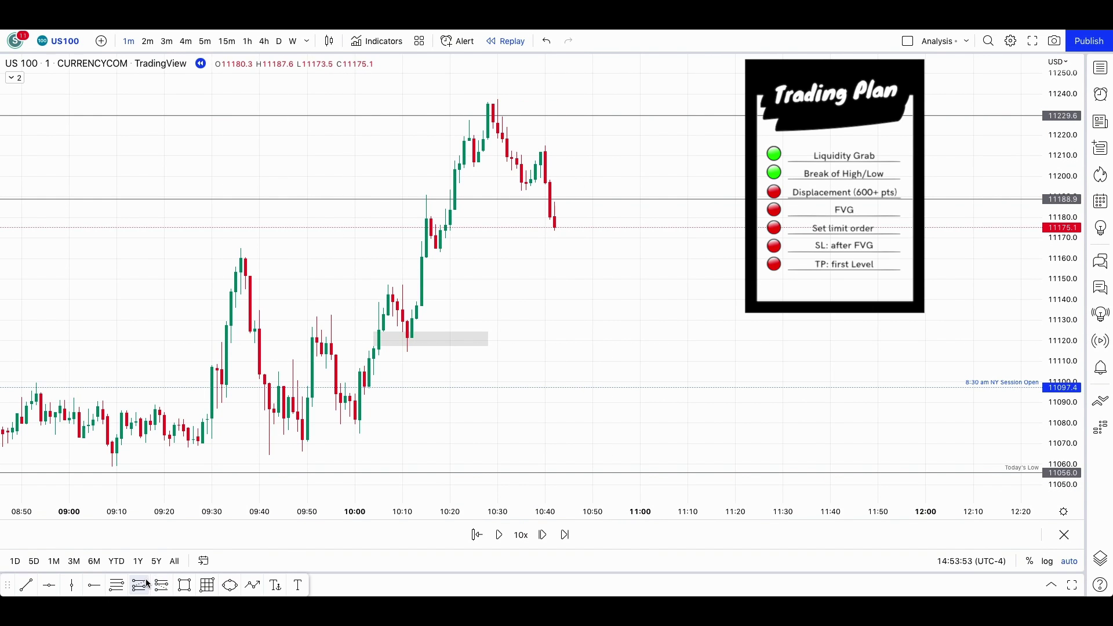
Mark the fair value gap at 10:31 with a rectangle from 11217.1 down to about 11213
{"action": "left_click", "coordinate": [184, 587]}
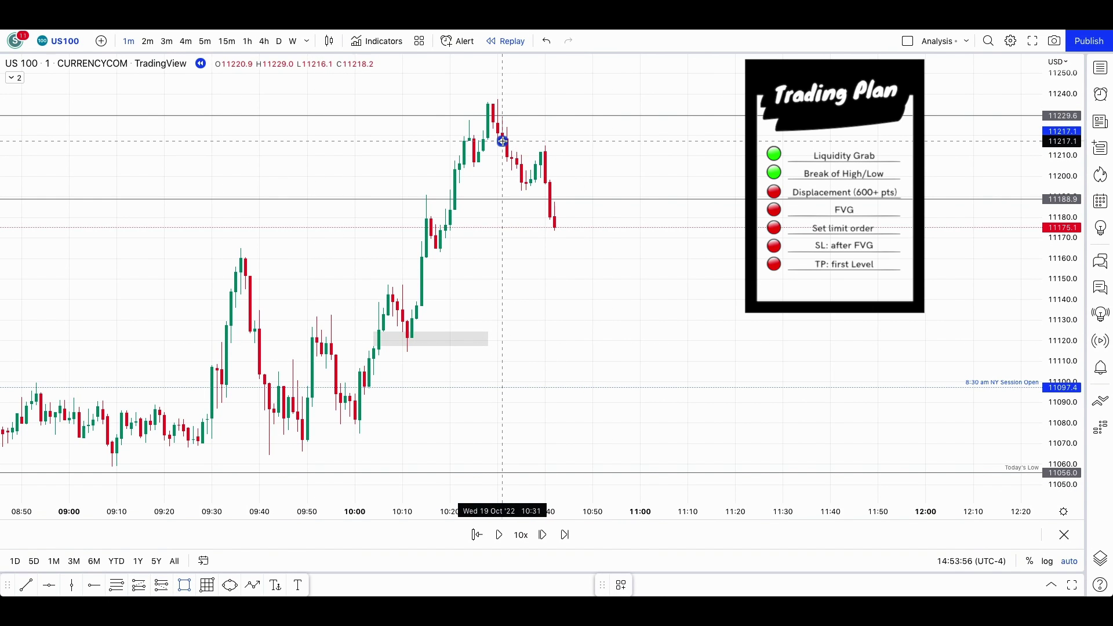
{"action": "left_click_drag", "start_coordinate": [503, 141], "coordinate": [560, 149]}
{"action": "left_click", "coordinate": [486, 159]}
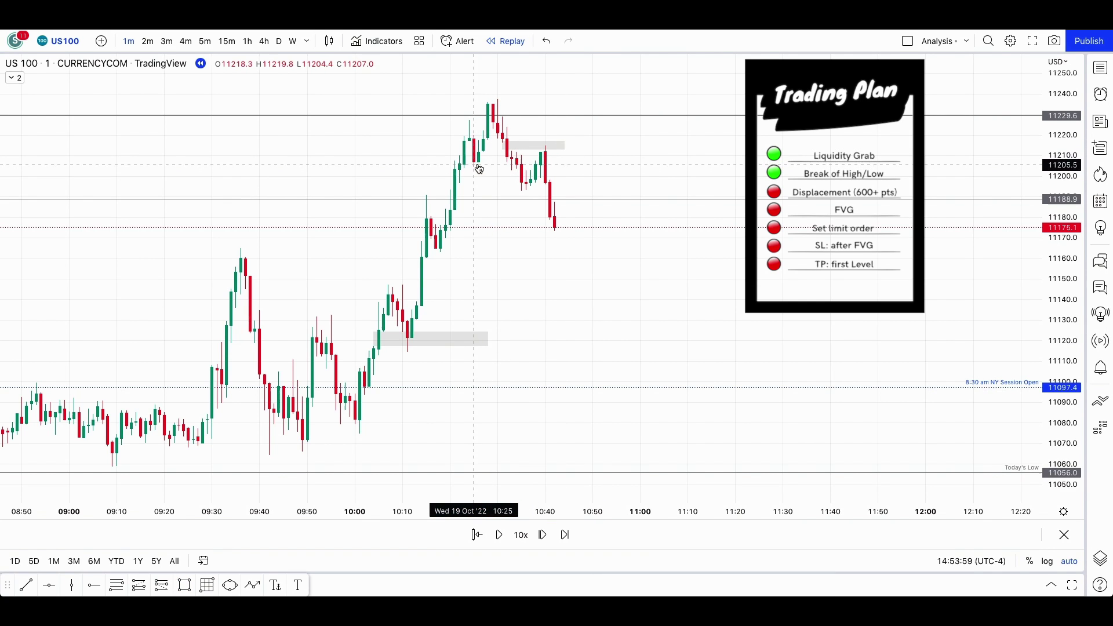
Measure the displacement down from the 10:40 lower high at 11214.8
{"action": "scroll", "coordinate": [504, 161], "scroll_direction": "up", "scroll_amount": 1}
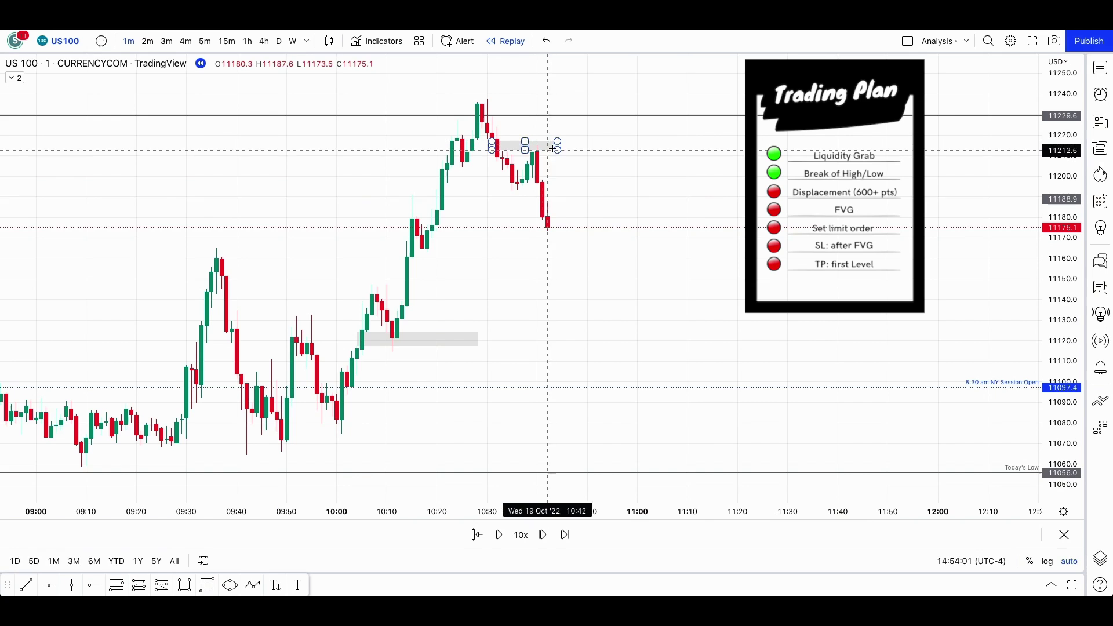
{"action": "left_click", "coordinate": [582, 146], "text": "shift"}
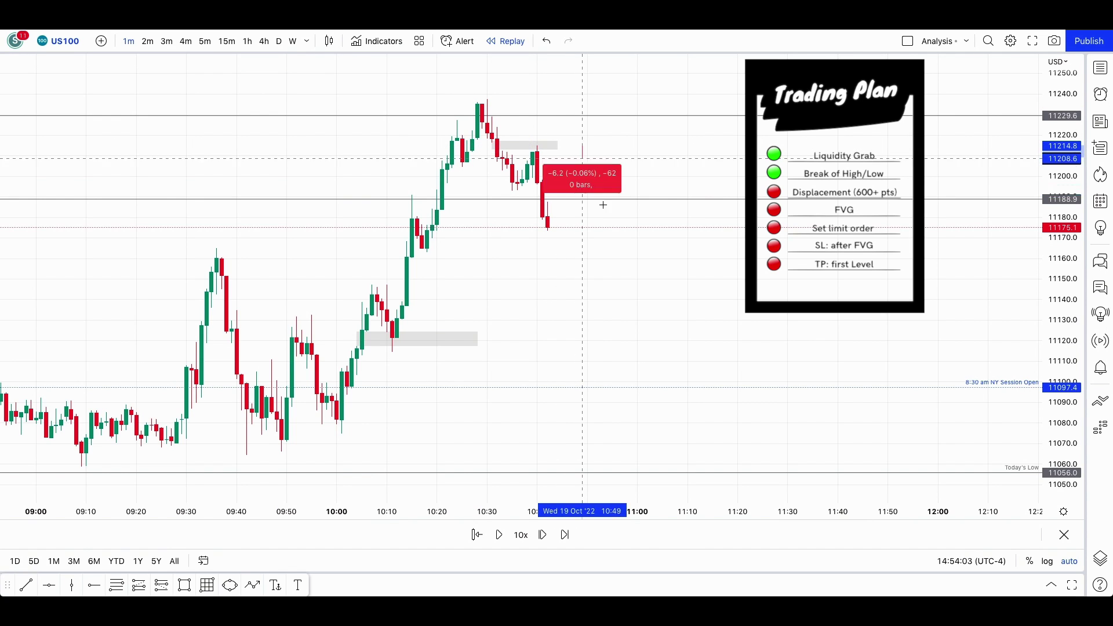
{"action": "left_click", "coordinate": [569, 324]}
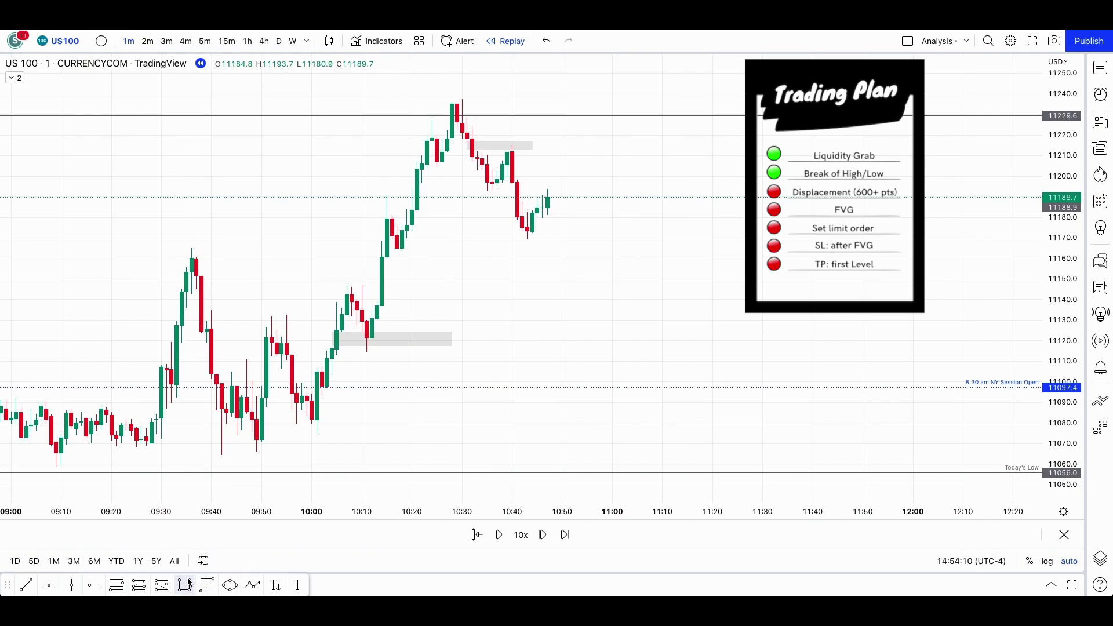
Mark the fair value gap at 10:40 with a rectangle from 11195.9 down to about 11187, extending to 11:03
{"action": "mouse_move", "coordinate": [512, 184]}
{"action": "left_mouse_down"}
{"action": "mouse_move", "coordinate": [608, 214]}
{"action": "mouse_move", "coordinate": [628, 206]}
{"action": "left_mouse_up"}
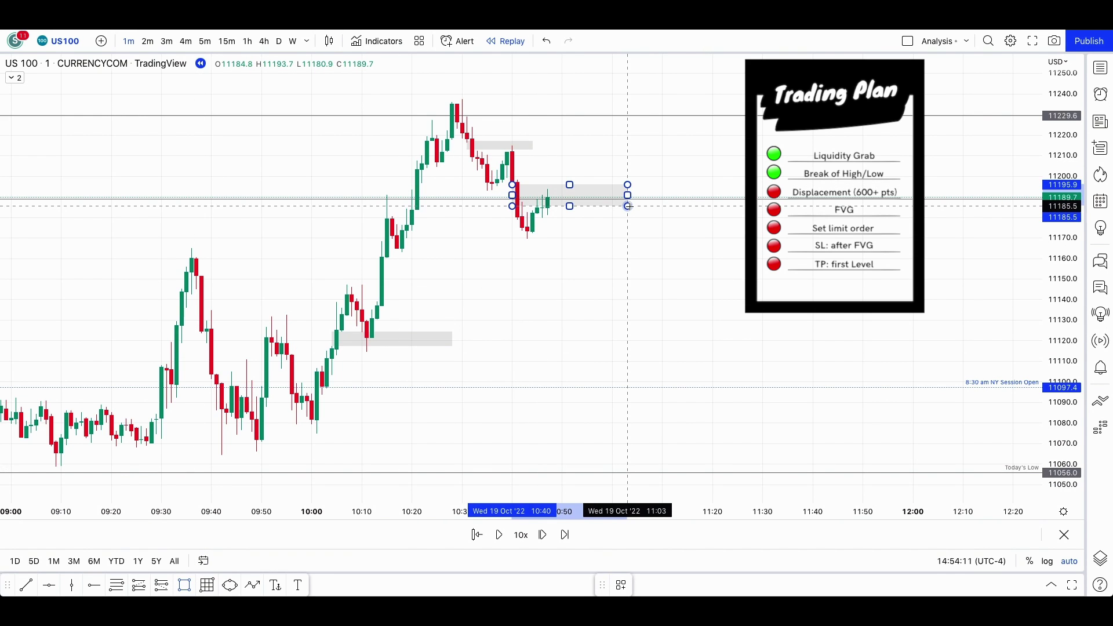
{"action": "left_click", "coordinate": [583, 132]}
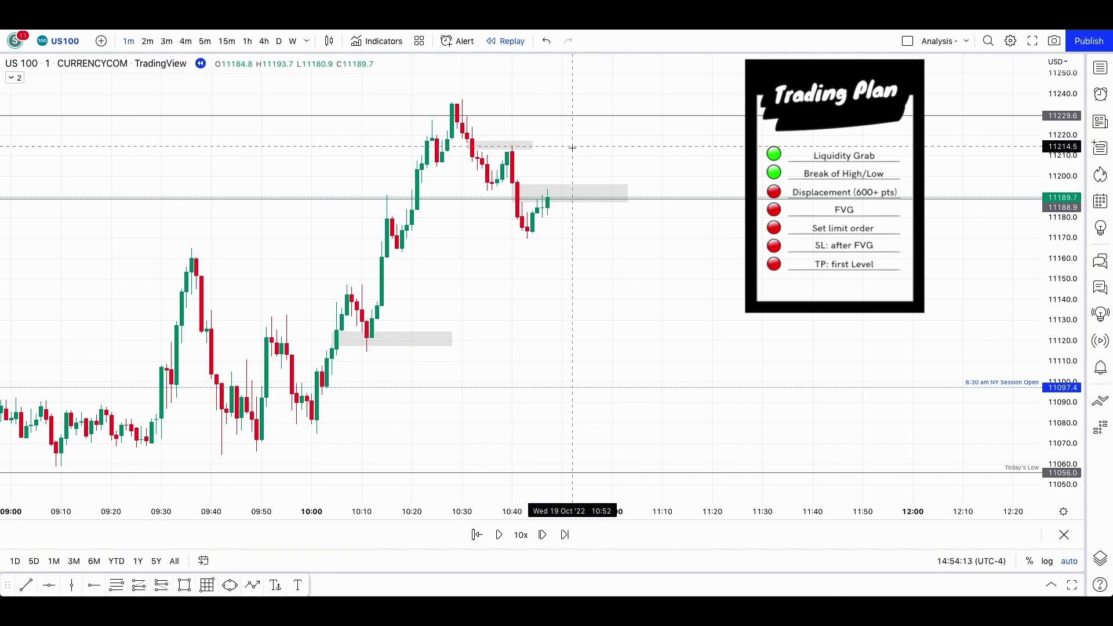
Measure the drop from the 10:40 high at 11215.1 to the following low at 11170.0
{"action": "left_click", "coordinate": [572, 145], "text": "shift"}
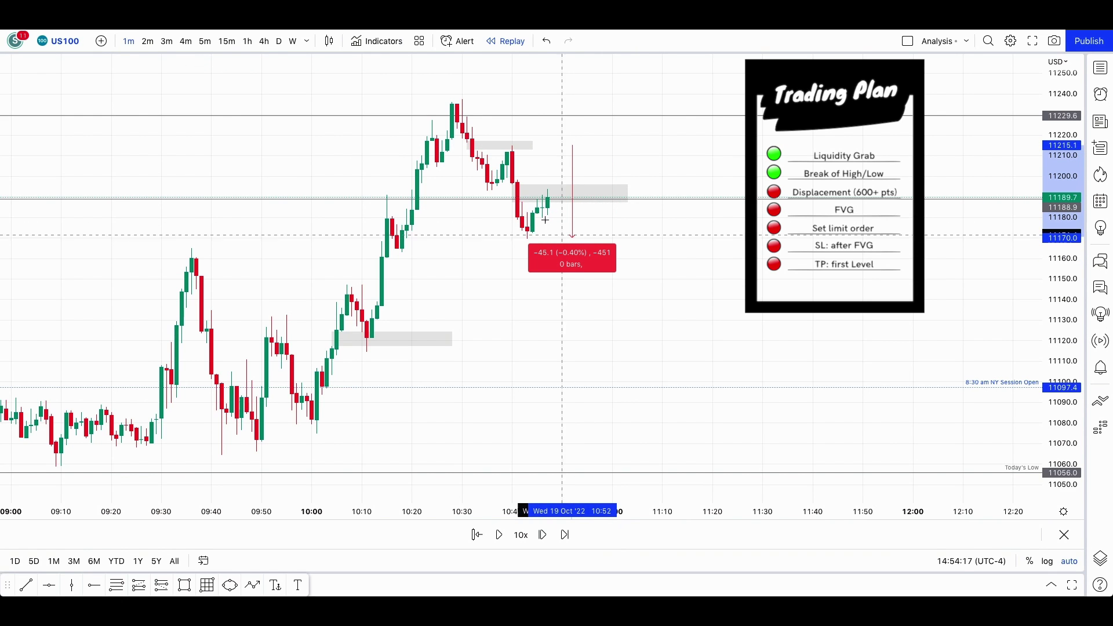
{"action": "left_click", "coordinate": [537, 301]}
Advance the replay bar by bar to 10:57
{"action": "left_click", "coordinate": [542, 534]}
{"action": "left_click", "coordinate": [542, 534]}
{"action": "left_click", "coordinate": [542, 534]}
{"action": "left_click", "coordinate": [542, 534]}
{"action": "left_click", "coordinate": [542, 534]}
{"action": "left_click", "coordinate": [542, 535]}
{"action": "left_click", "coordinate": [542, 534]}
{"action": "left_click", "coordinate": [542, 534]}
{"action": "left_click", "coordinate": [542, 534]}
{"action": "left_click", "coordinate": [542, 534]}
{"action": "left_click", "coordinate": [509, 199]}
{"action": "left_click", "coordinate": [447, 187]}
{"action": "key", "text": "shift+Right"}
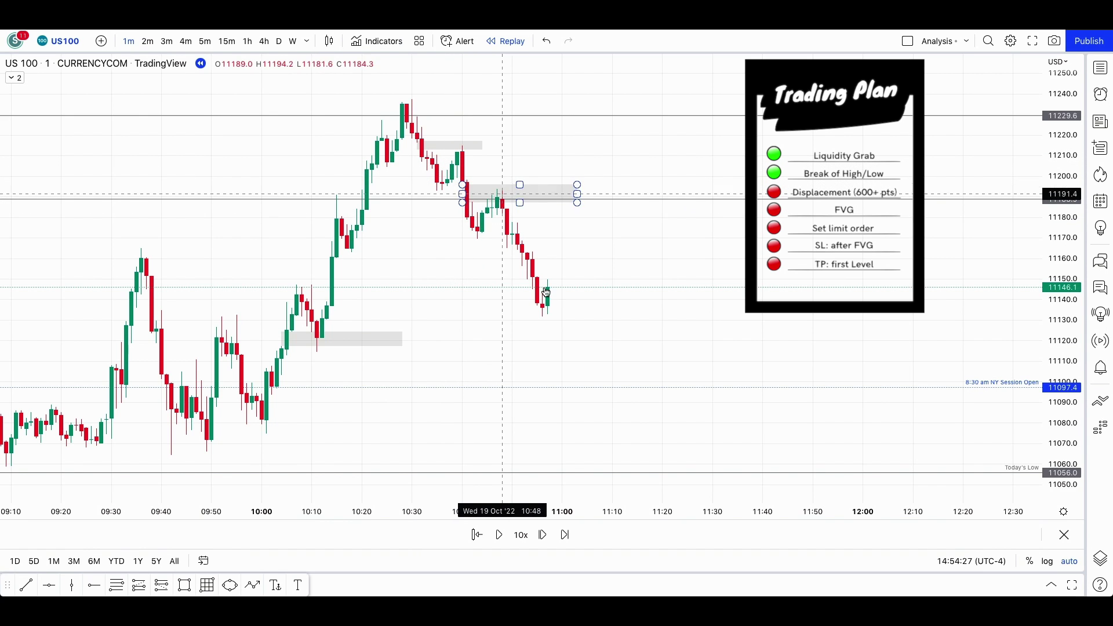
Measure the displacement from the 10:47 lower high at 11194.5 down to the latest low
{"action": "scroll", "coordinate": [582, 295], "scroll_direction": "up", "scroll_amount": 3}
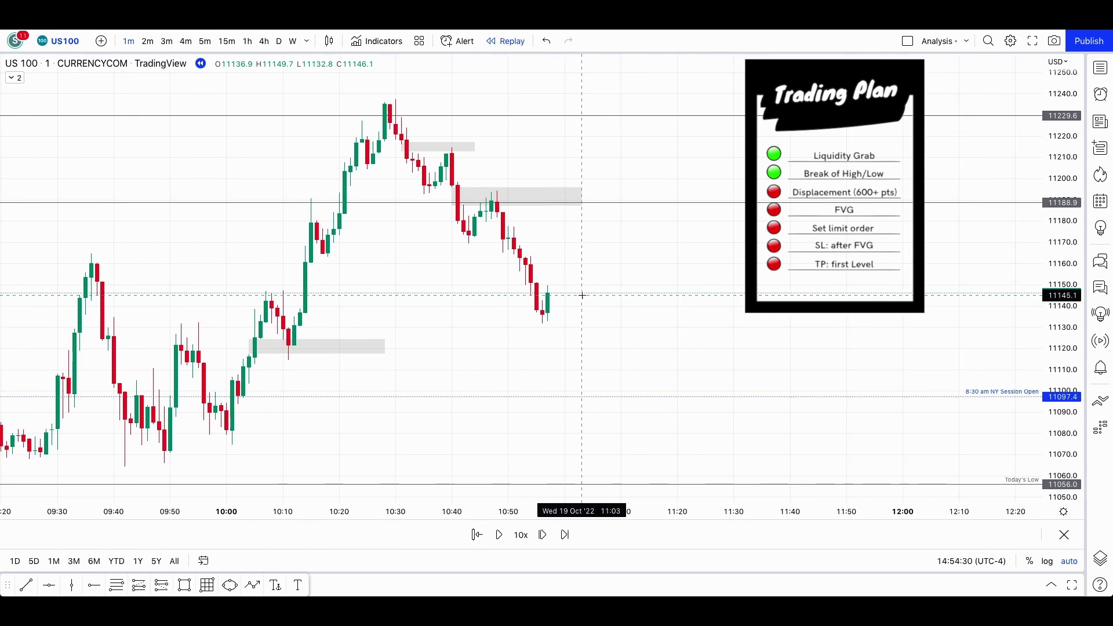
{"action": "scroll", "coordinate": [582, 295], "scroll_direction": "up", "scroll_amount": 2}
{"action": "left_click", "coordinate": [281, 348]}
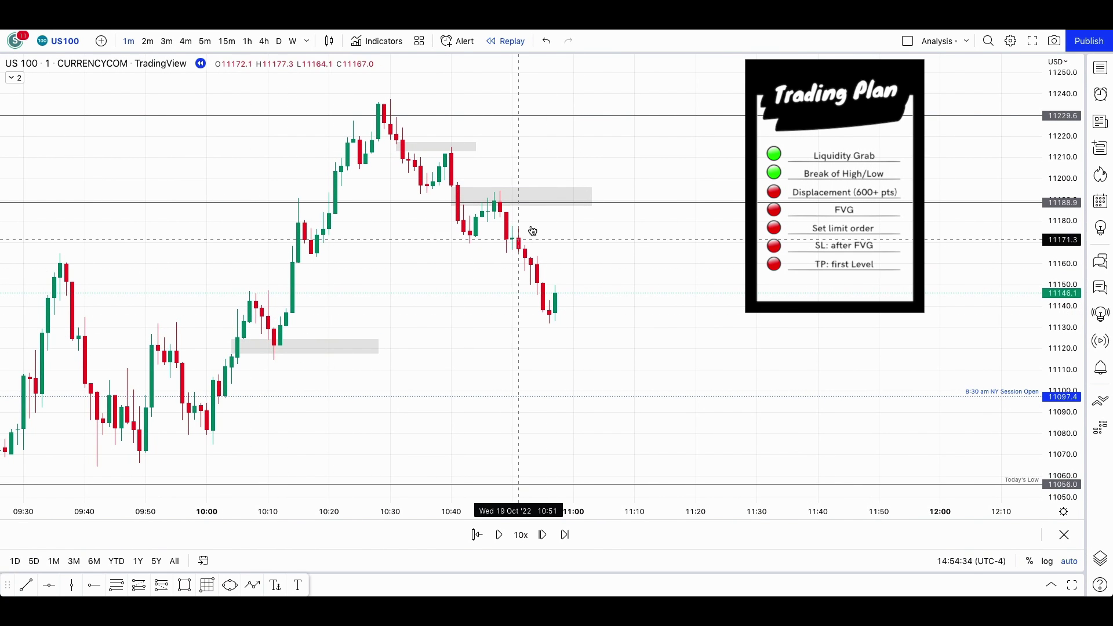
{"action": "left_click", "coordinate": [621, 188]}
{"action": "left_click", "coordinate": [609, 191], "text": "shift"}
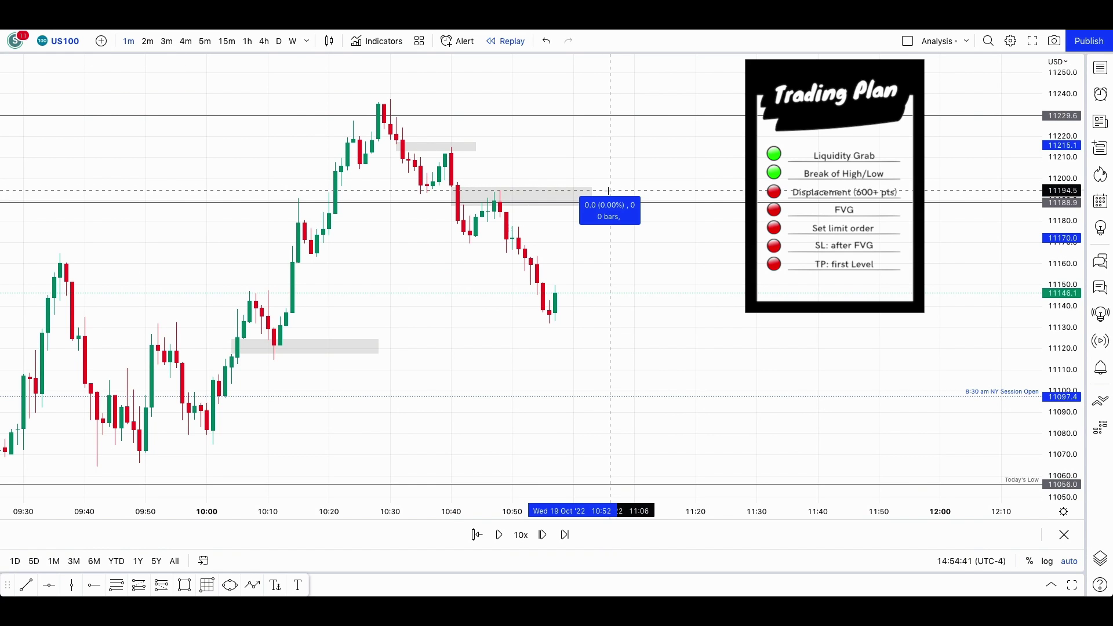
{"action": "left_click", "coordinate": [613, 328]}
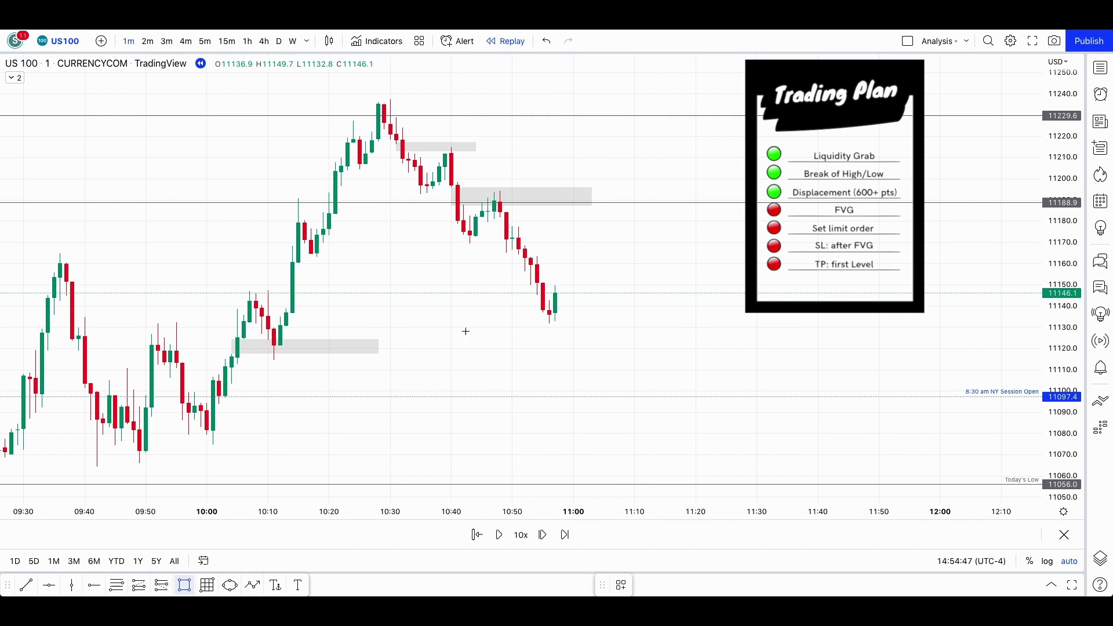
Mark the fair value gap at 10:48 with a rectangle from 11182.5 to about 11177, and delete the rectangle on the 10:40 gap
{"action": "left_click_drag", "start_coordinate": [499, 216], "coordinate": [665, 229]}
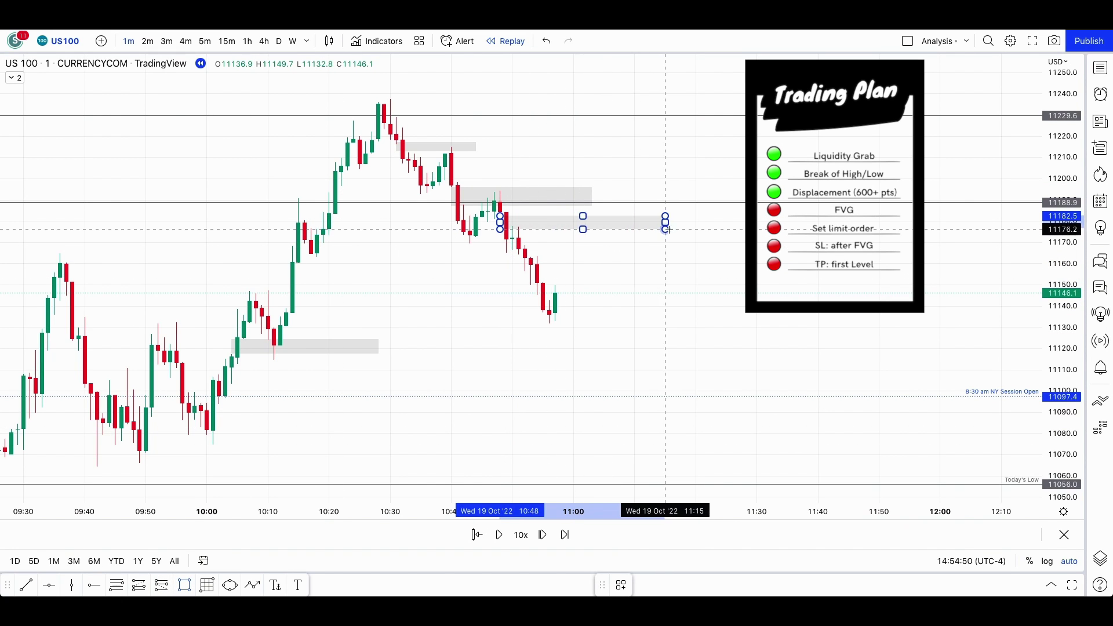
{"action": "left_click", "coordinate": [590, 192]}
{"action": "key", "text": "Delete"}
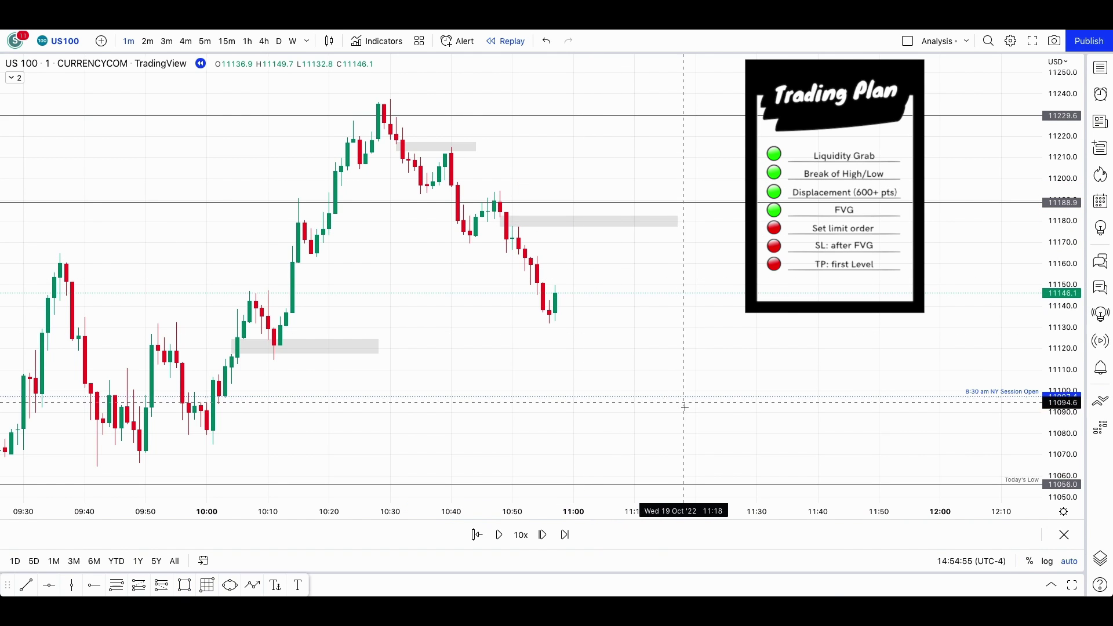
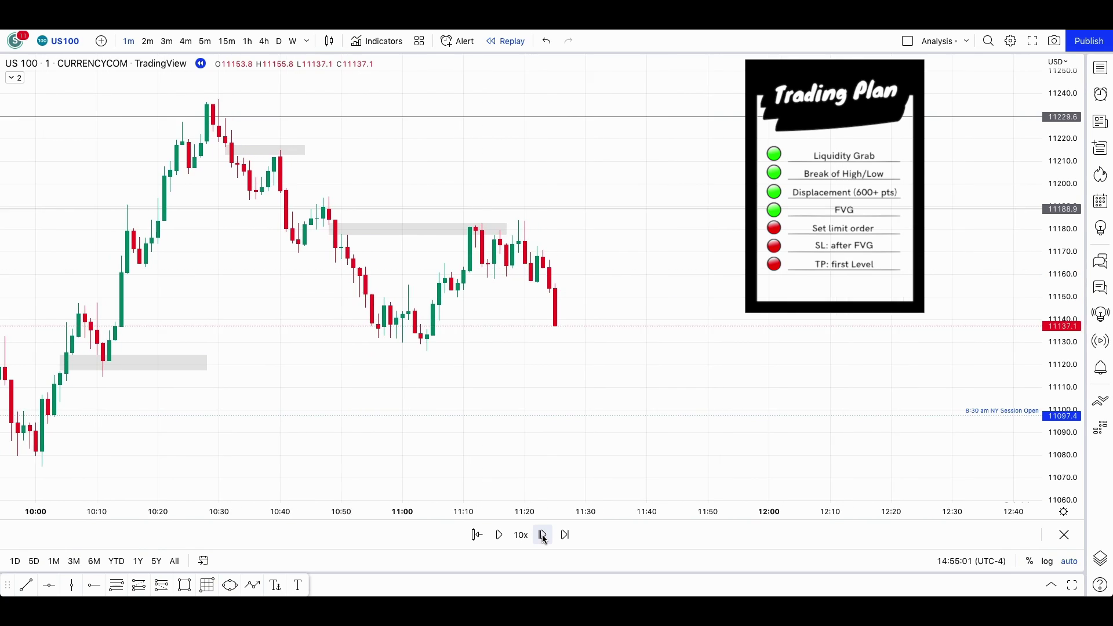
Advance the replay to 11:33 and extend the end of the 10:48 gap rectangle to about 11:32
{"action": "left_click", "coordinate": [543, 534]}
{"action": "left_click", "coordinate": [543, 534]}
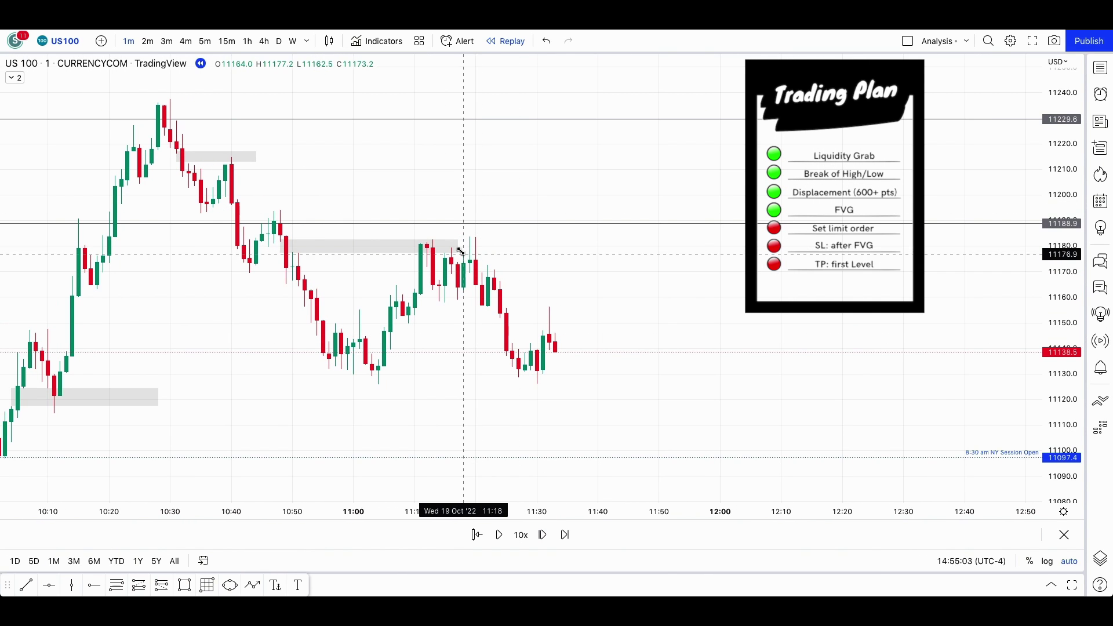
{"action": "left_click_drag", "start_coordinate": [457, 247], "coordinate": [549, 241]}
Advance the replay bar by bar to 11:46
{"action": "scroll", "coordinate": [648, 342], "scroll_direction": "down", "scroll_amount": 1}
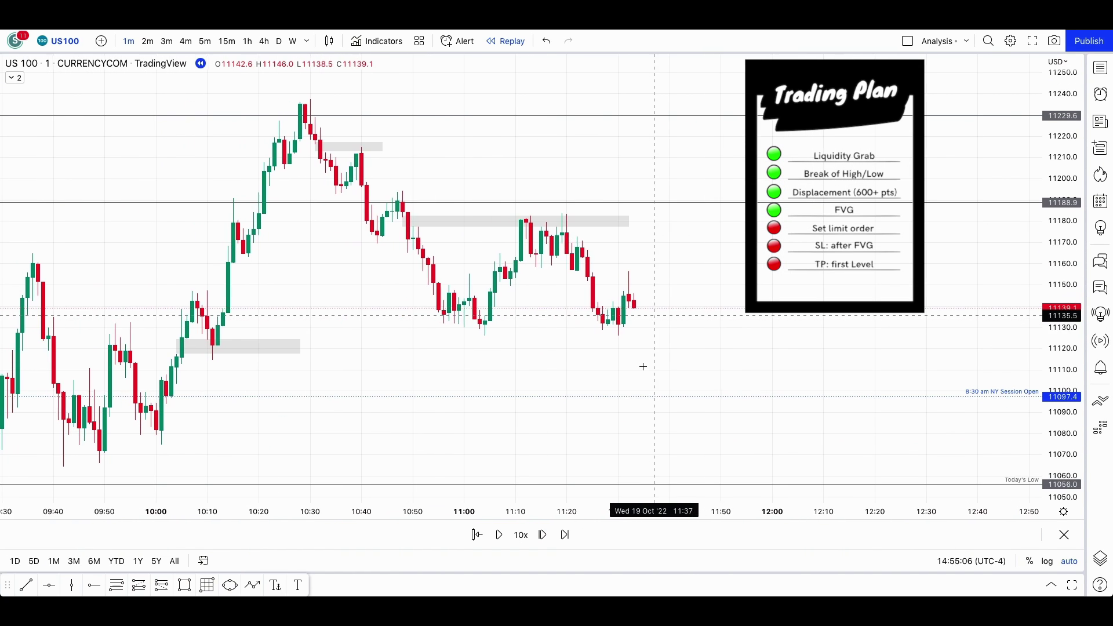
{"action": "left_click", "coordinate": [542, 534]}
{"action": "left_click", "coordinate": [542, 534]}
{"action": "left_click", "coordinate": [542, 534]}
{"action": "left_click", "coordinate": [542, 535]}
{"action": "left_click", "coordinate": [543, 534]}
{"action": "left_click", "coordinate": [542, 534]}
{"action": "left_click", "coordinate": [542, 534]}
{"action": "left_click", "coordinate": [542, 534]}
{"action": "left_click", "coordinate": [542, 534]}
{"action": "left_click", "coordinate": [542, 535]}
{"action": "left_click", "coordinate": [543, 535]}
{"action": "left_click", "coordinate": [542, 534]}
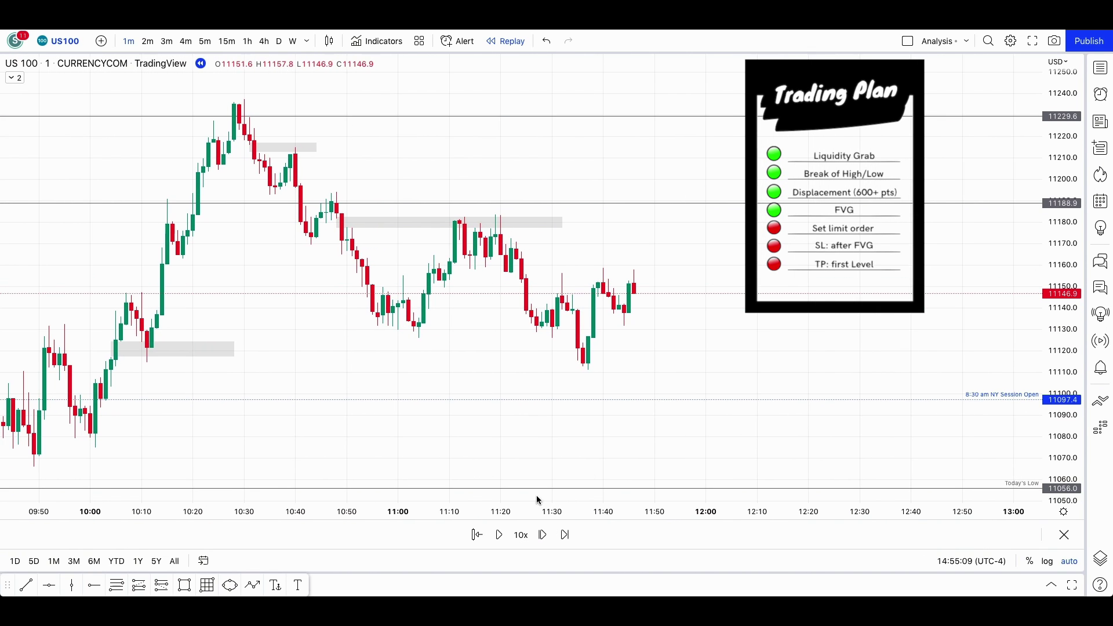
Measure the upward move from the latest swing low at 11111.1 to the recent highs
{"action": "left_click", "coordinate": [609, 369], "text": "shift"}
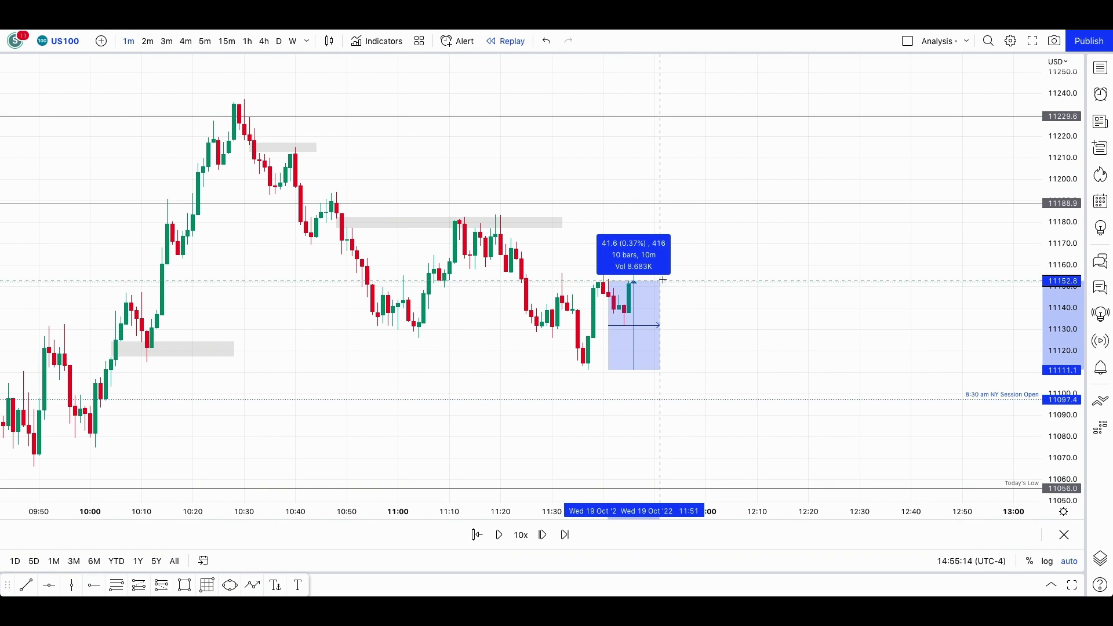
{"action": "left_click", "coordinate": [718, 267]}
Place a short position at 10:40 with entry 11212.8, stop 11238.5 and target 11135.3, ending at about 10:53
{"action": "scroll", "coordinate": [718, 268], "scroll_direction": "left", "scroll_amount": 5}
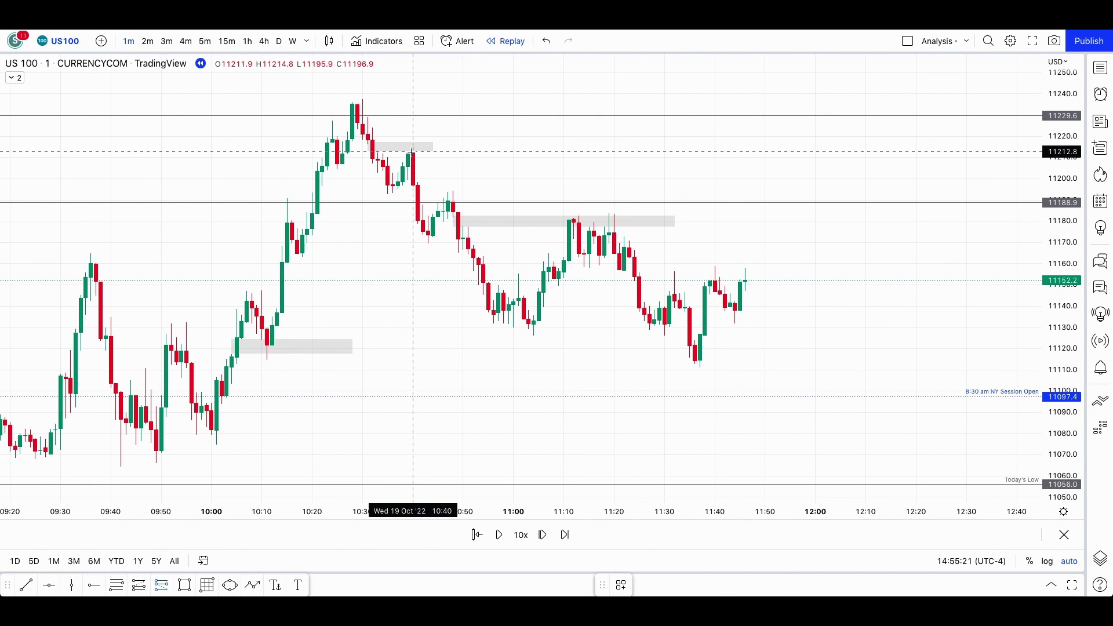
{"action": "left_click", "coordinate": [413, 152]}
{"action": "left_click_drag", "start_coordinate": [414, 80], "coordinate": [414, 98]}
{"action": "left_click_drag", "start_coordinate": [568, 151], "coordinate": [478, 151]}
{"action": "left_click_drag", "start_coordinate": [412, 226], "coordinate": [410, 316]}
{"action": "left_click", "coordinate": [400, 387]}
Mark the gap at 10:40 with a rectangle from 11197.0 to 11189.3, and shorten the short position to end at 10:45
{"action": "left_click", "coordinate": [185, 584]}
{"action": "left_click", "coordinate": [413, 185]}
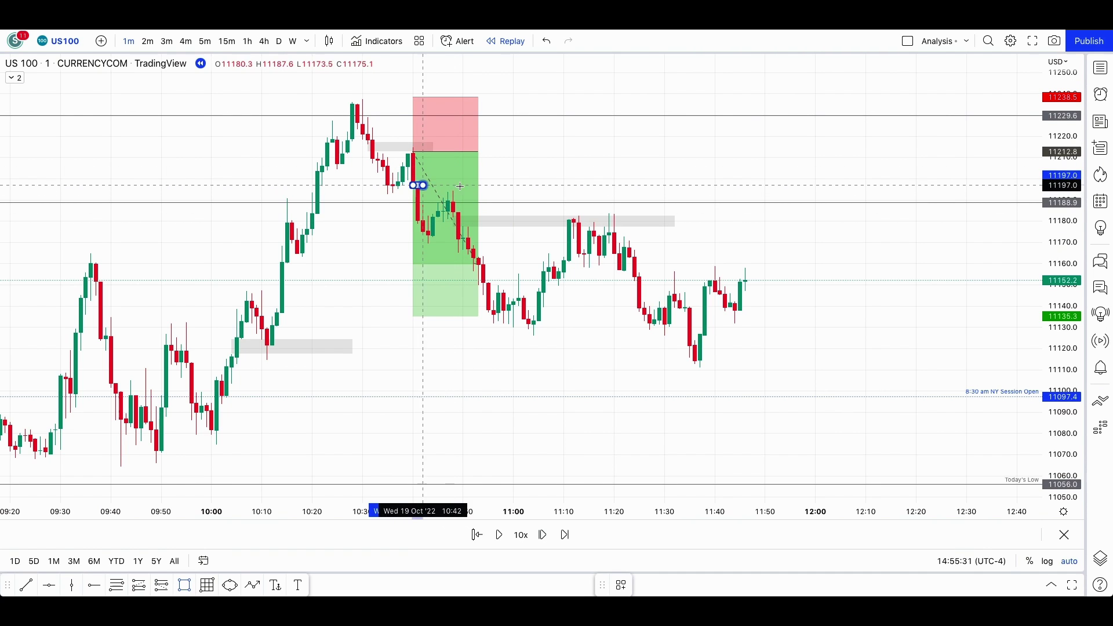
{"action": "left_click", "coordinate": [494, 201]}
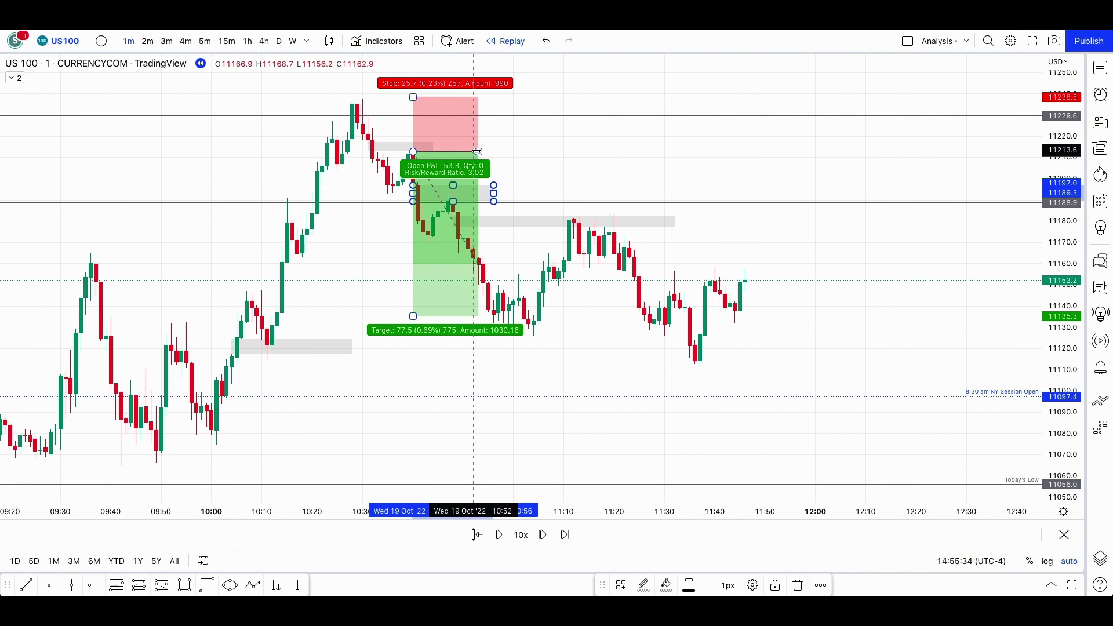
{"action": "left_click_drag", "start_coordinate": [477, 151], "coordinate": [437, 151]}
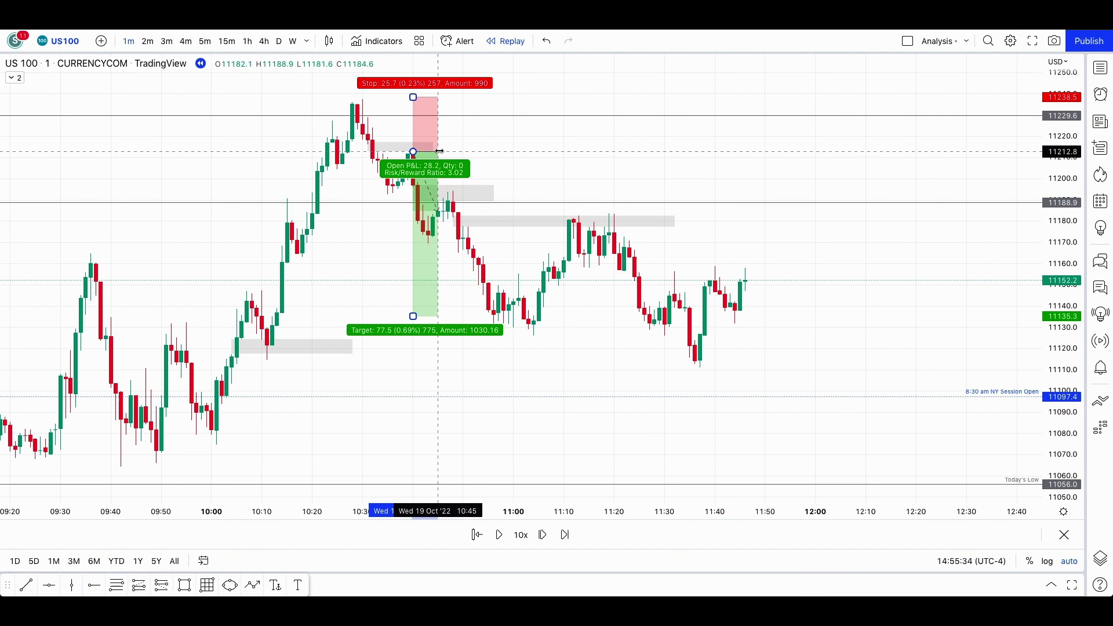
Place a second short position at 10:48 with entry 11189.6, stop 11214.7 and target 11135.0
{"action": "left_click", "coordinate": [162, 592]}
{"action": "left_click", "coordinate": [452, 202]}
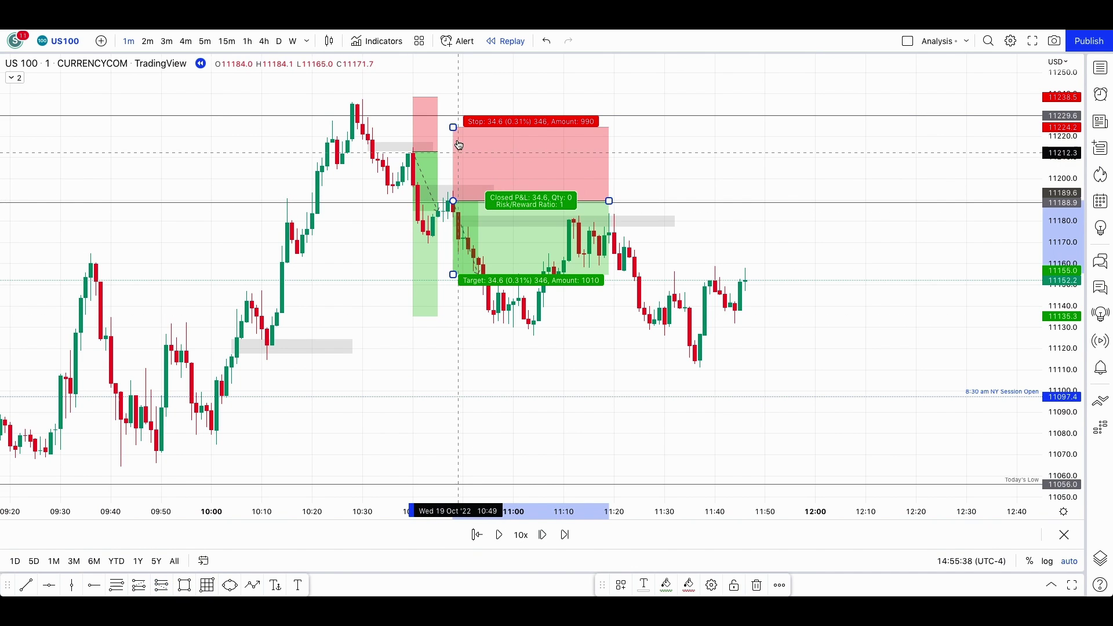
{"action": "left_click_drag", "start_coordinate": [453, 127], "coordinate": [454, 148]}
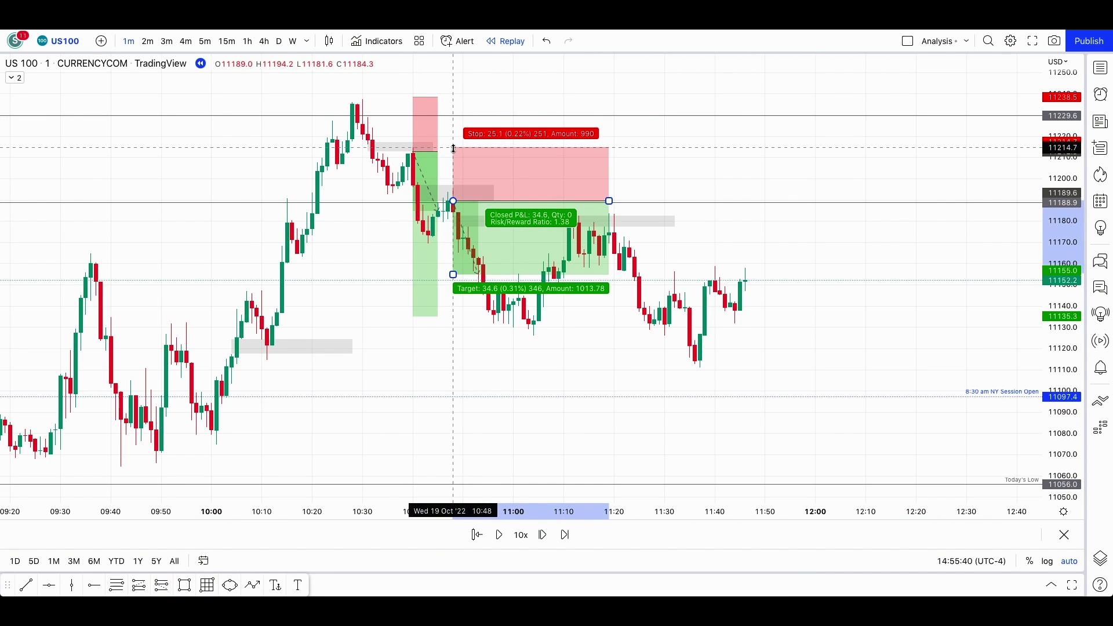
{"action": "left_click_drag", "start_coordinate": [453, 274], "coordinate": [453, 317]}
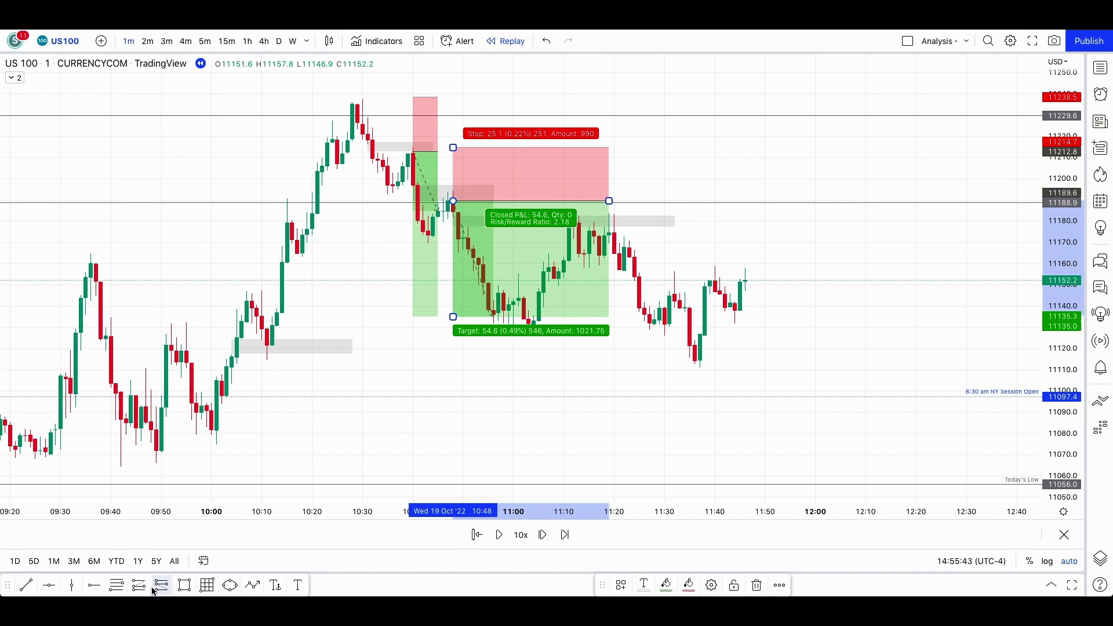
Place a third short position at 11:20 with entry 11178.4, stop 11203.2 and target at the NY session open level, about 11097
{"action": "left_click", "coordinate": [153, 590]}
{"action": "left_click", "coordinate": [614, 223]}
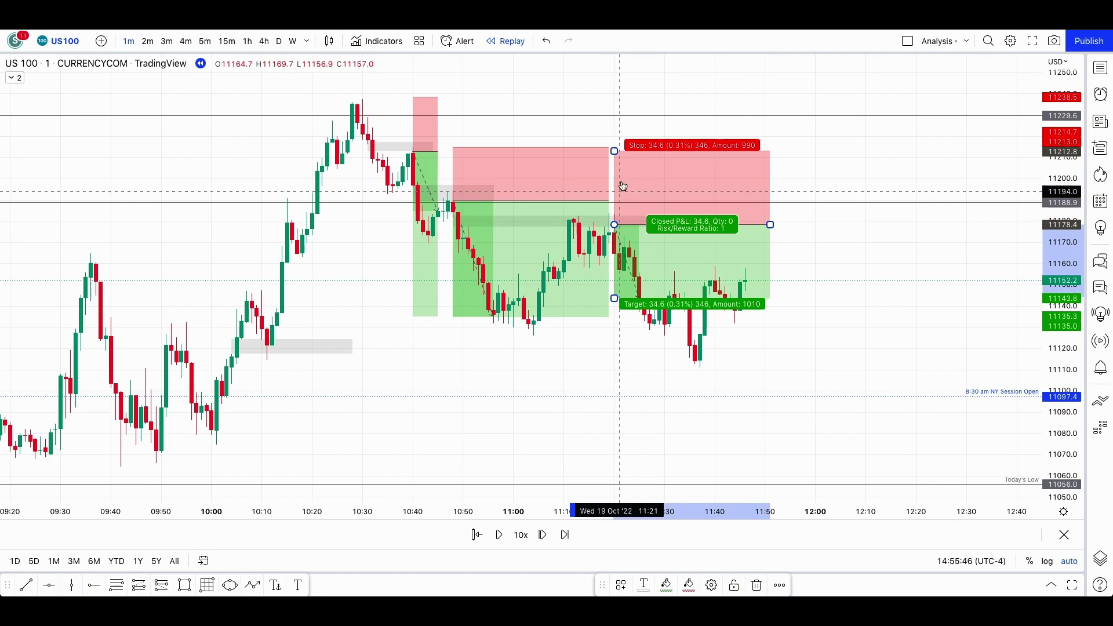
{"action": "left_click_drag", "start_coordinate": [615, 151], "coordinate": [616, 172]}
{"action": "left_click_drag", "start_coordinate": [614, 297], "coordinate": [616, 396]}
Lower the targets of the 10:48 and 10:40 short positions to the 8:30 am NY session open level, about 11097
{"action": "left_click_drag", "start_coordinate": [453, 317], "coordinate": [454, 397]}
{"action": "left_click_drag", "start_coordinate": [412, 315], "coordinate": [413, 398]}
{"action": "left_click", "coordinate": [537, 510]}
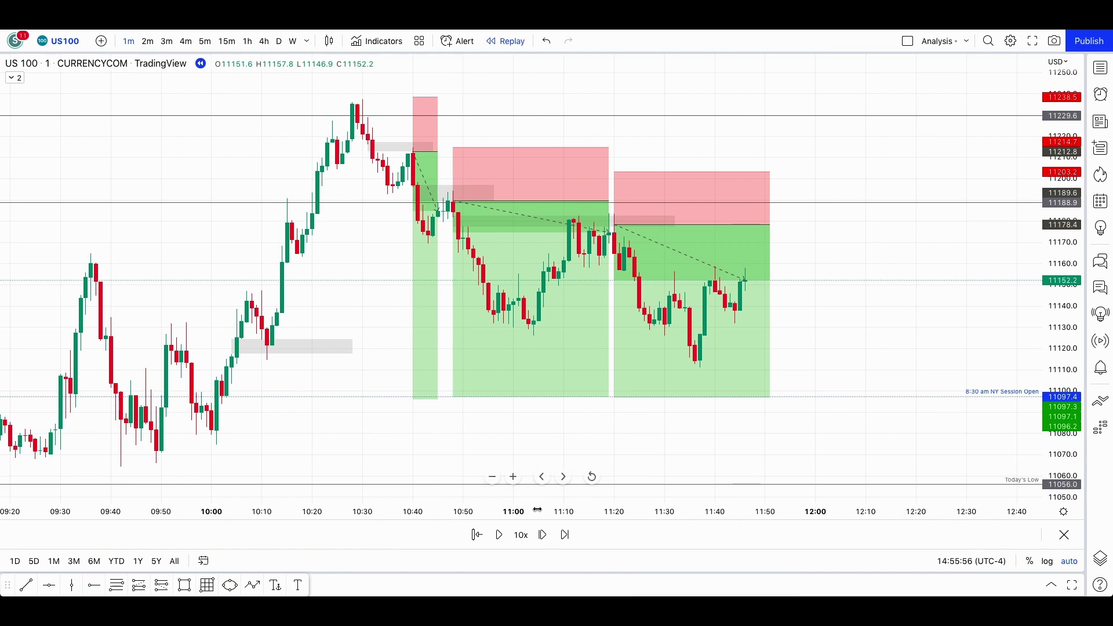
Play the replay forward to 12:38 and extend the end of the 11:20 short position to about 12:35
{"action": "left_click", "coordinate": [544, 539]}
{"action": "left_click", "coordinate": [543, 539]}
{"action": "left_click", "coordinate": [544, 539]}
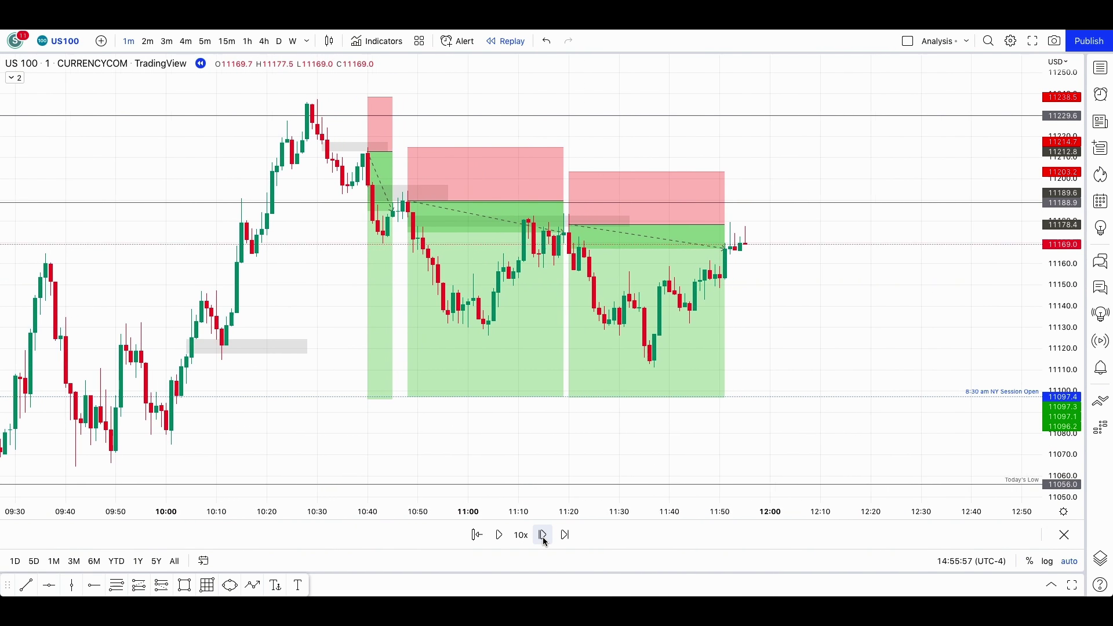
{"action": "left_click", "coordinate": [544, 539]}
{"action": "left_click", "coordinate": [544, 539]}
{"action": "left_click", "coordinate": [543, 539]}
{"action": "left_click", "coordinate": [543, 538]}
{"action": "left_click", "coordinate": [499, 534]}
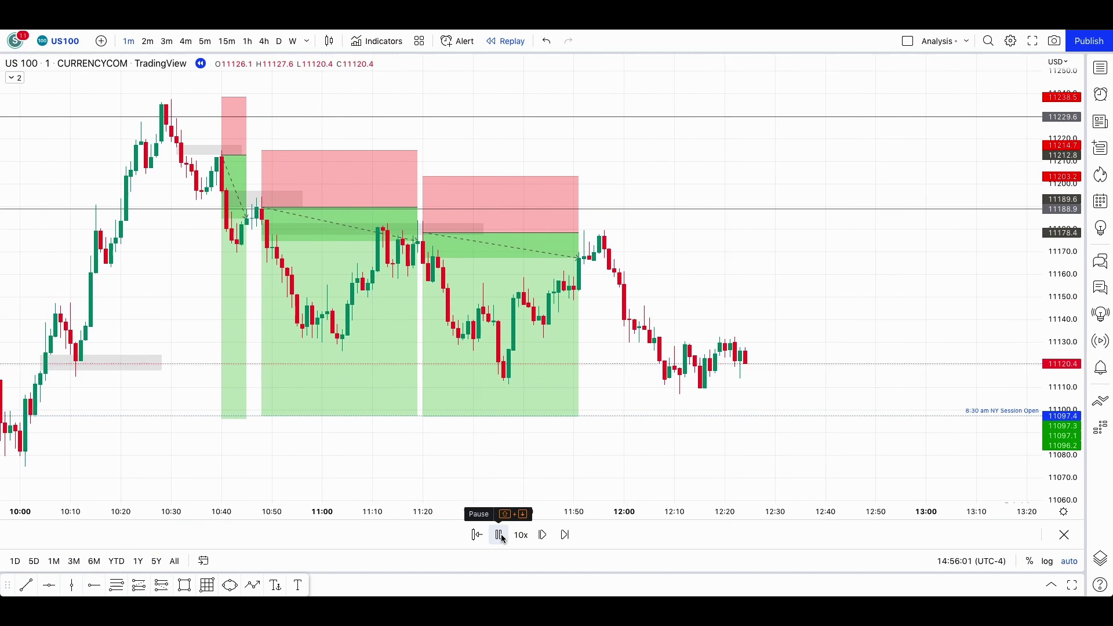
{"action": "left_click", "coordinate": [499, 534]}
{"action": "scroll", "coordinate": [555, 408], "scroll_direction": "down", "scroll_amount": 3}
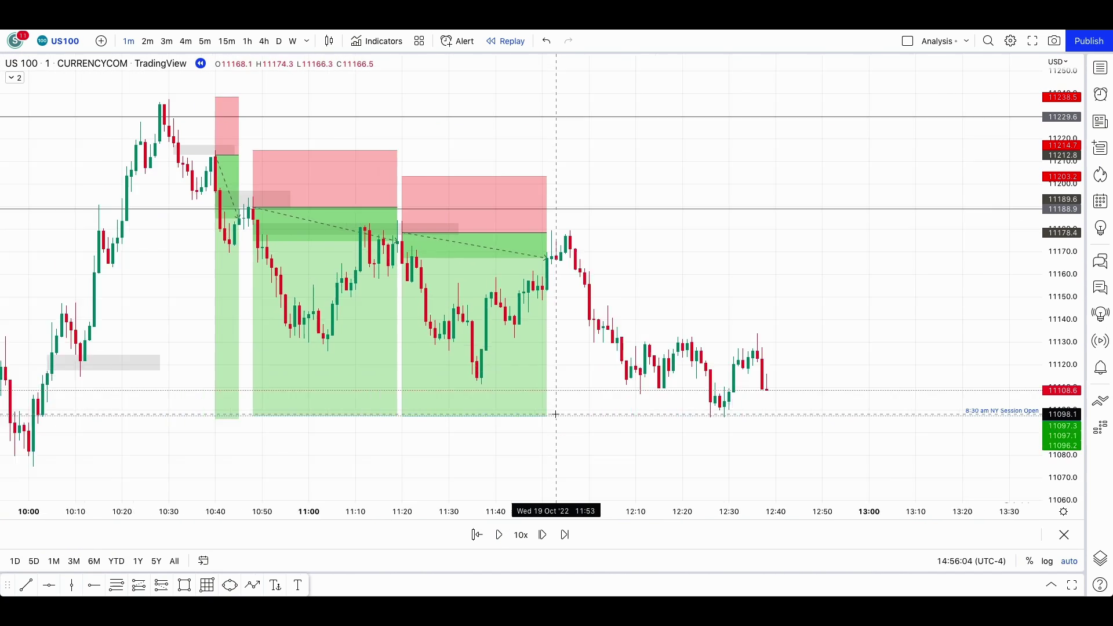
{"action": "left_click_drag", "start_coordinate": [613, 257], "coordinate": [768, 232]}
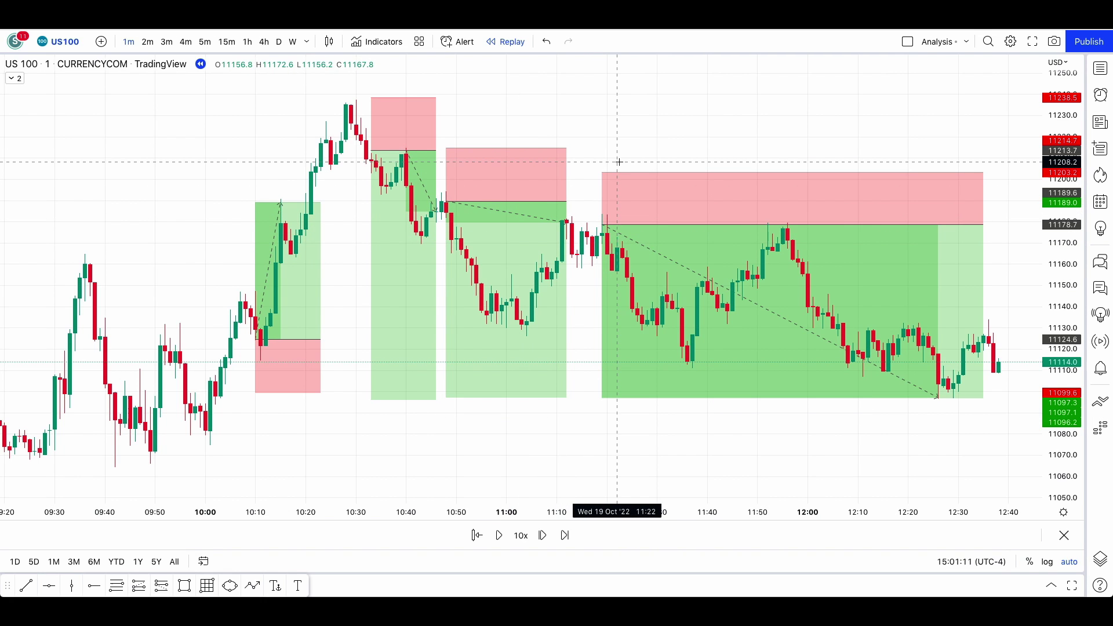
{"action": "scroll", "coordinate": [618, 162], "scroll_direction": "down", "scroll_amount": 1}
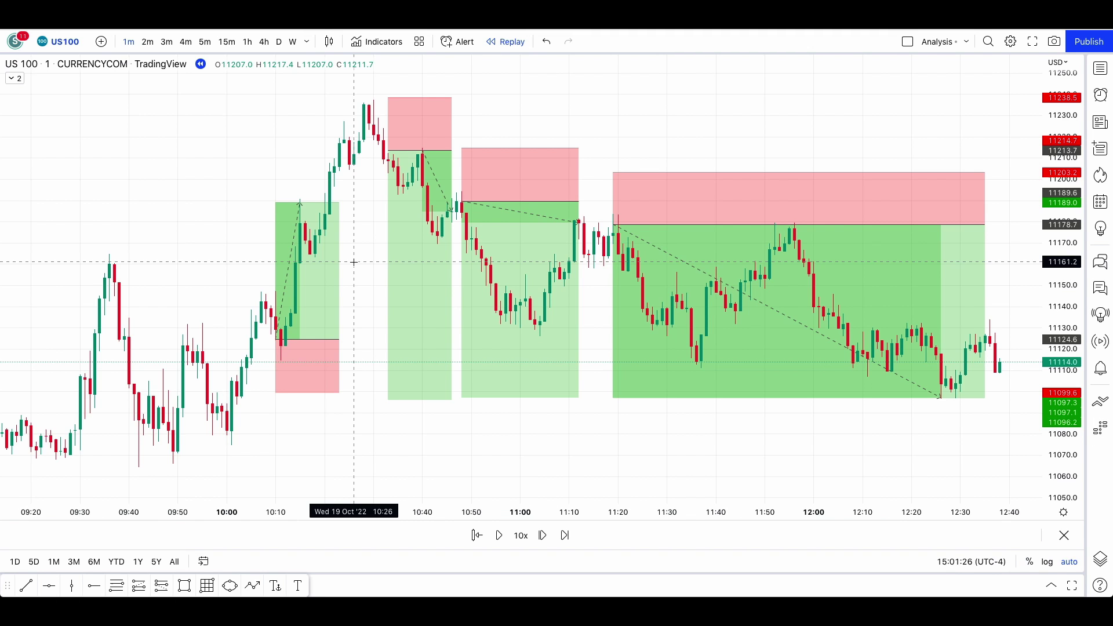
{"action": "scroll", "coordinate": [353, 262], "scroll_direction": "left", "scroll_amount": 3}
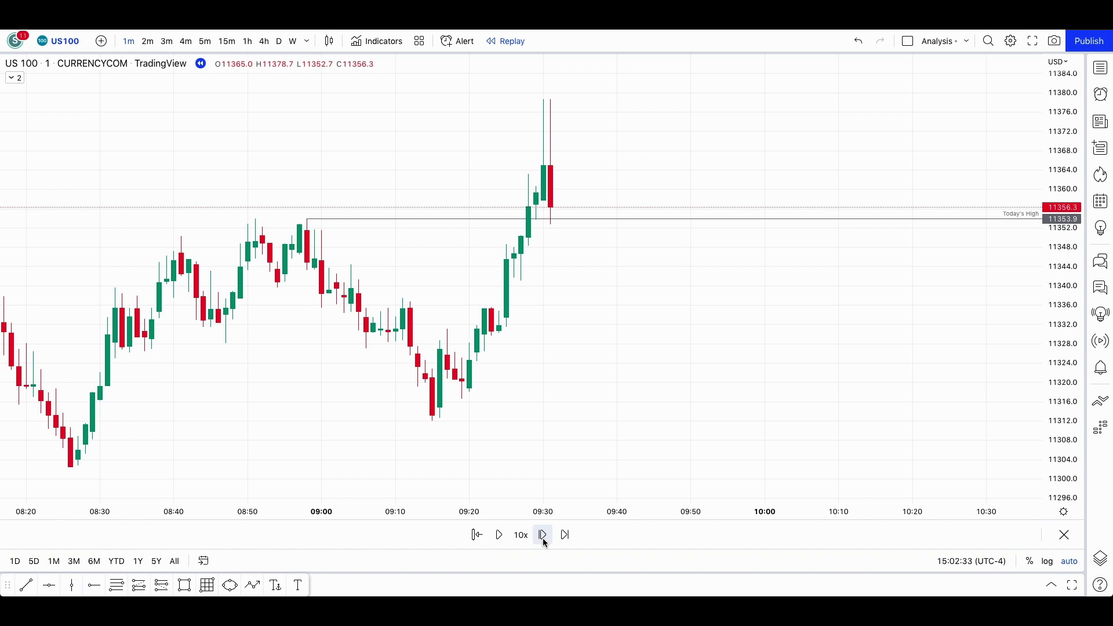
Advance the new session's replay bar by bar from 9:31 to 9:38
{"action": "left_click", "coordinate": [542, 534]}
{"action": "left_click", "coordinate": [542, 535]}
{"action": "left_click", "coordinate": [543, 534]}
{"action": "left_click", "coordinate": [542, 535]}
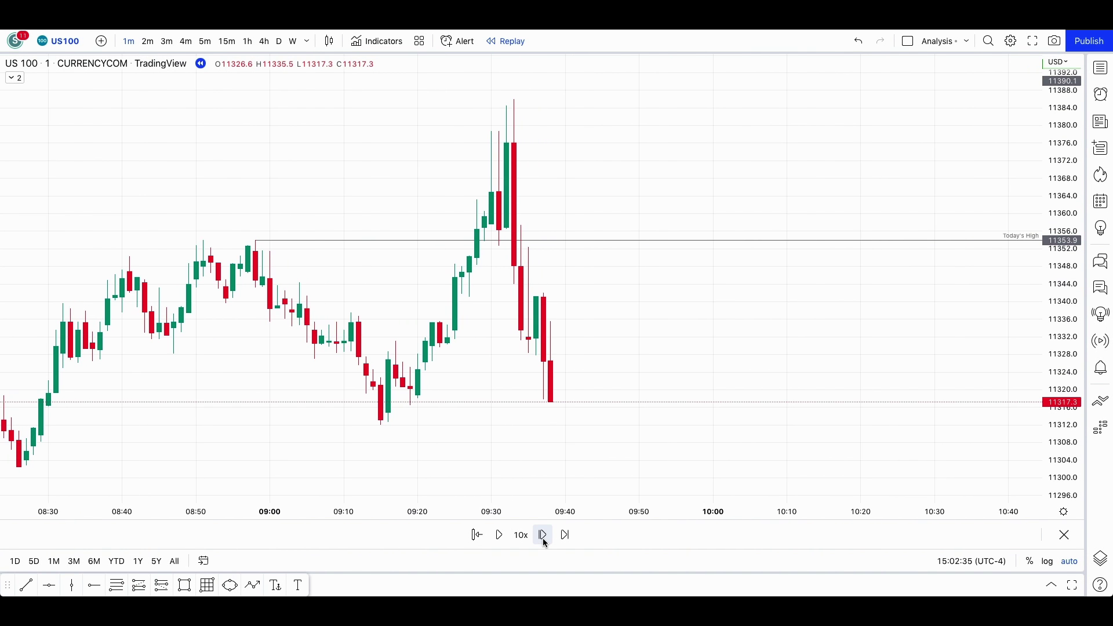